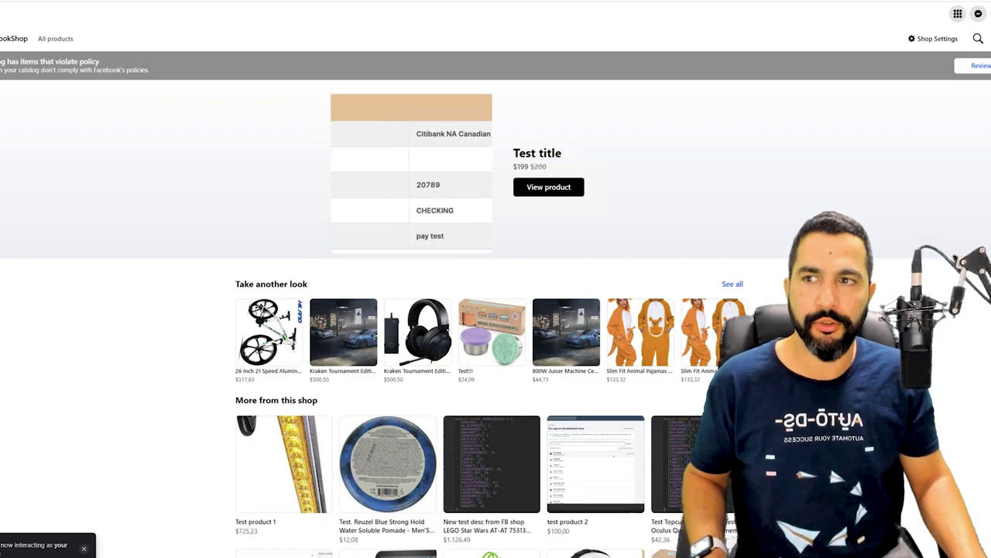
Look through the shop's storefront, from the featured product down through the More from this shop listings
scroll(243, 176, "down", 3)
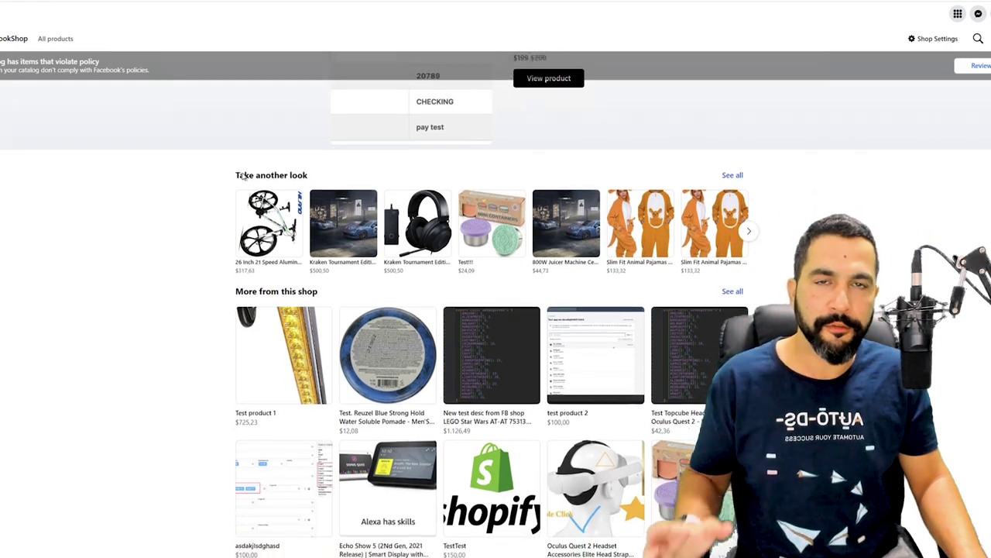
scroll(242, 176, "down", 2)
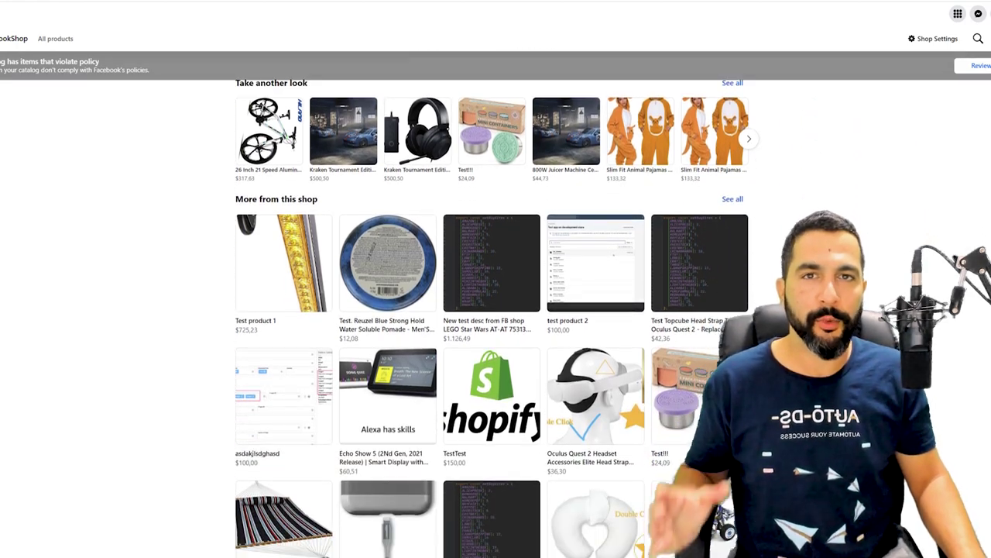
scroll(242, 176, "down", 1)
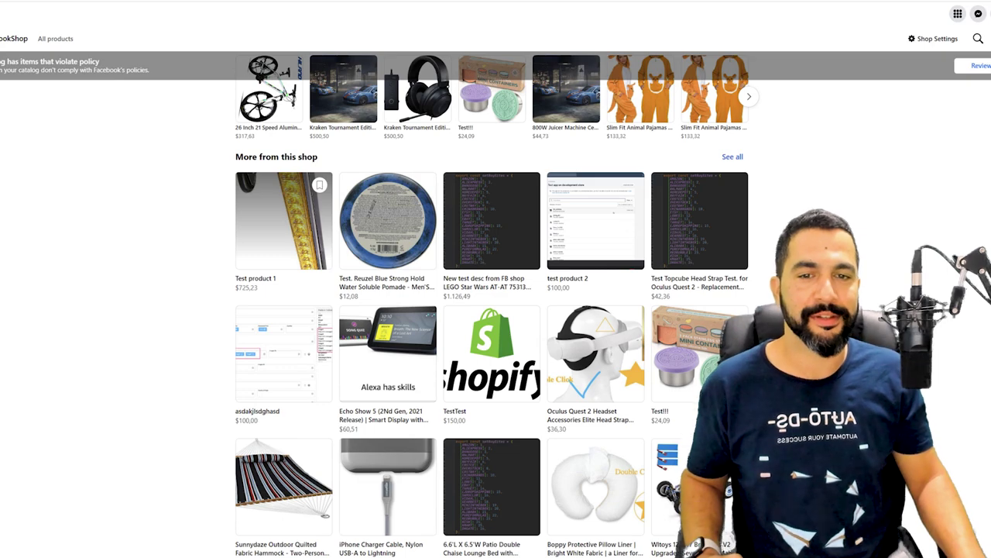
scroll(242, 175, "down", 4)
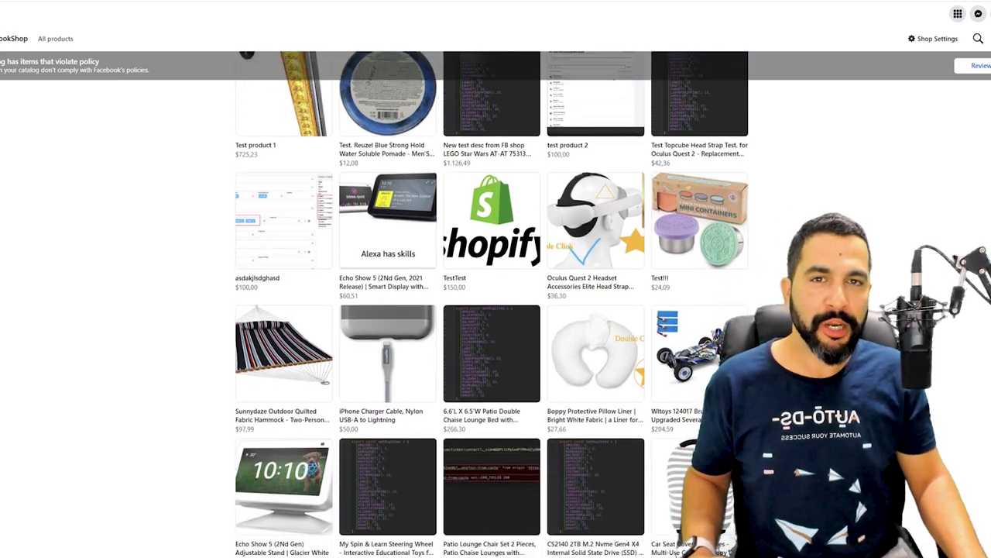
scroll(498, 303, "down", 2)
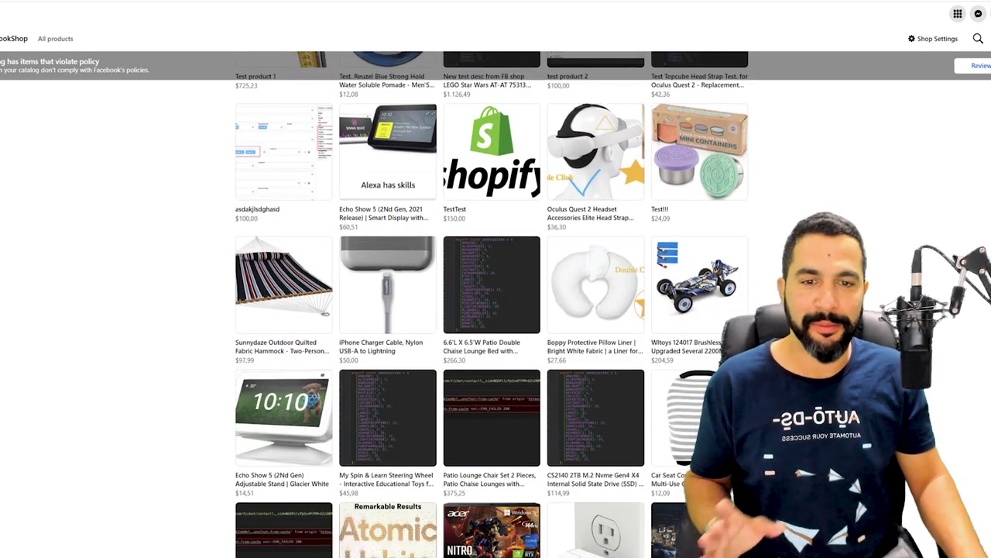
scroll(498, 304, "down", 1)
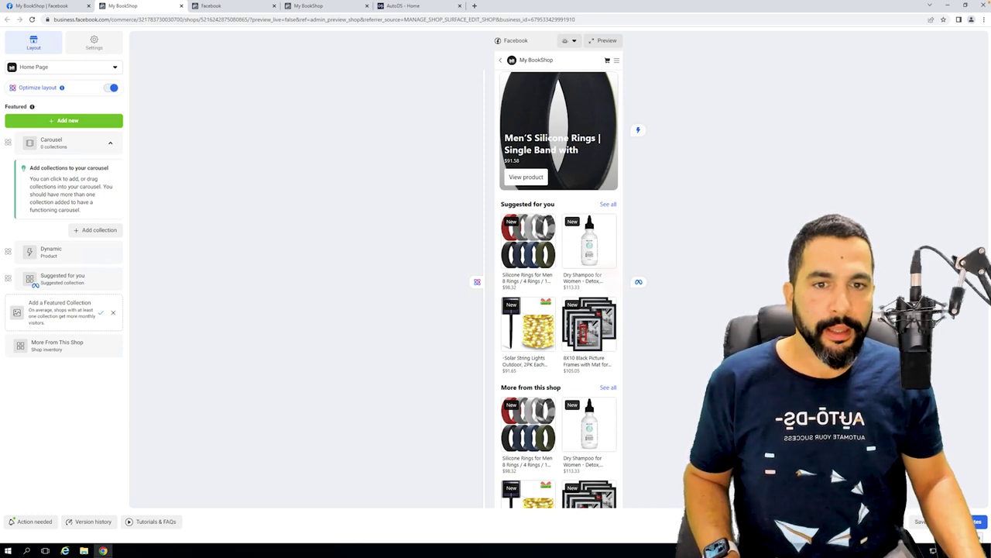
Examine the Home Page layout preview of My BookShop, including the Suggested for you and More from this shop products
scroll(559, 289, "down", 1)
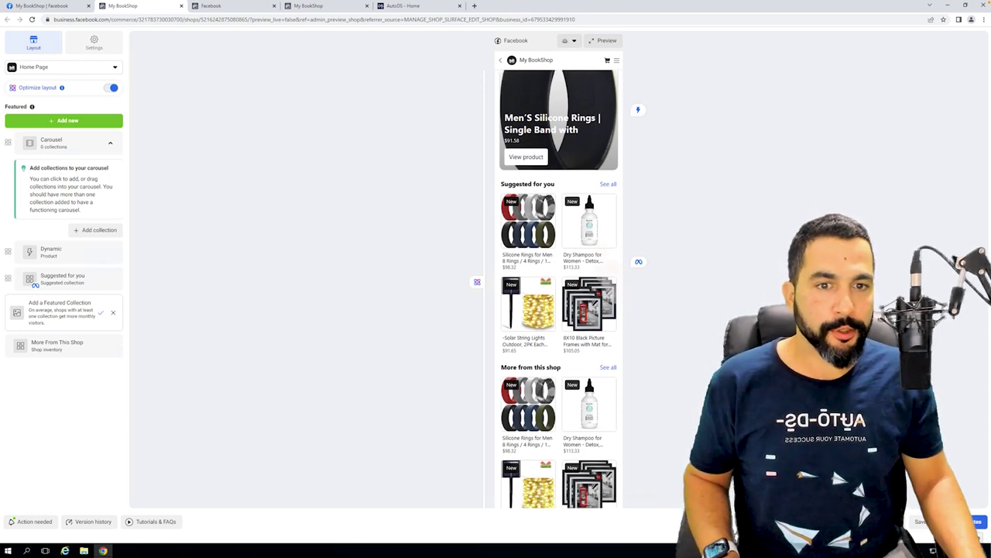
scroll(608, 283, "down", 1)
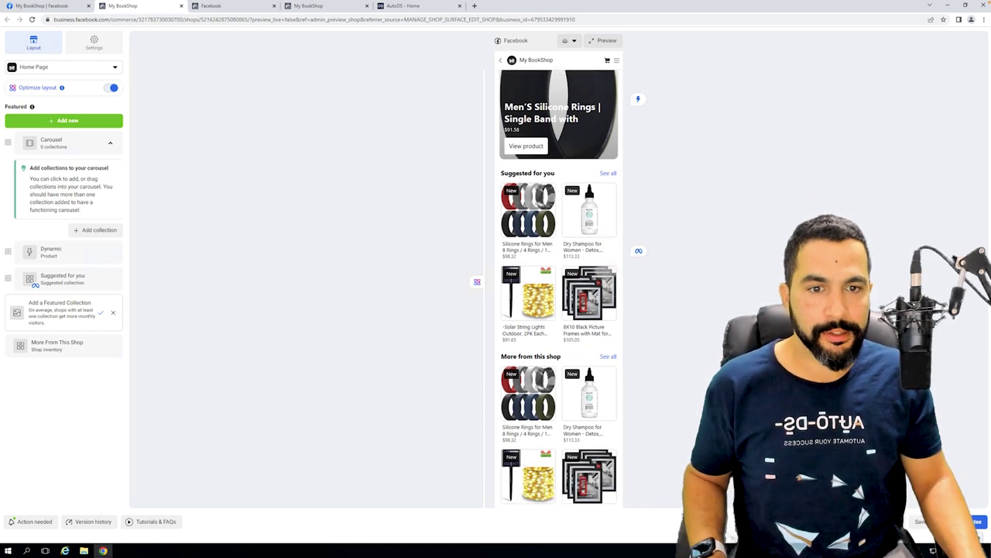
scroll(559, 289, "down", 3)
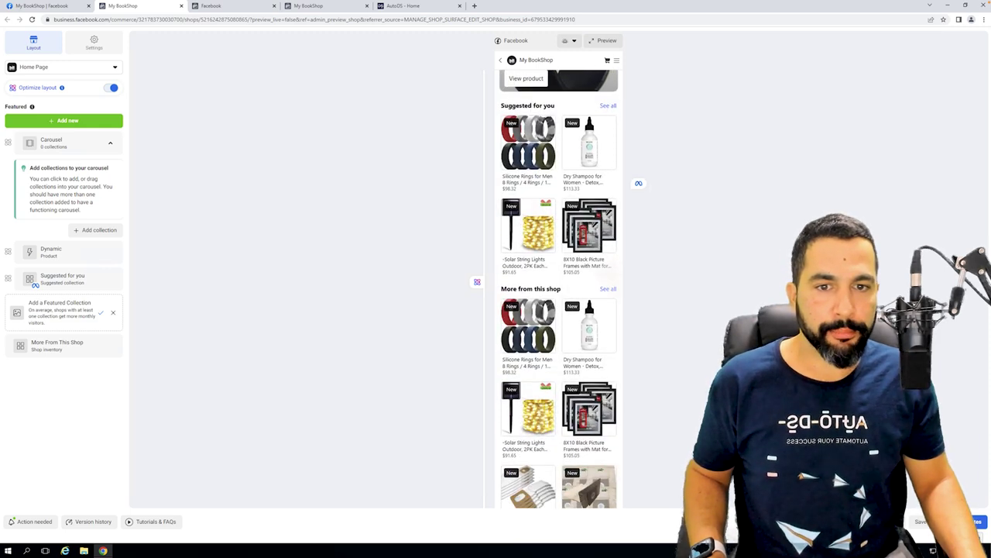
scroll(558, 288, "down", 1)
scroll(559, 288, "down", 1)
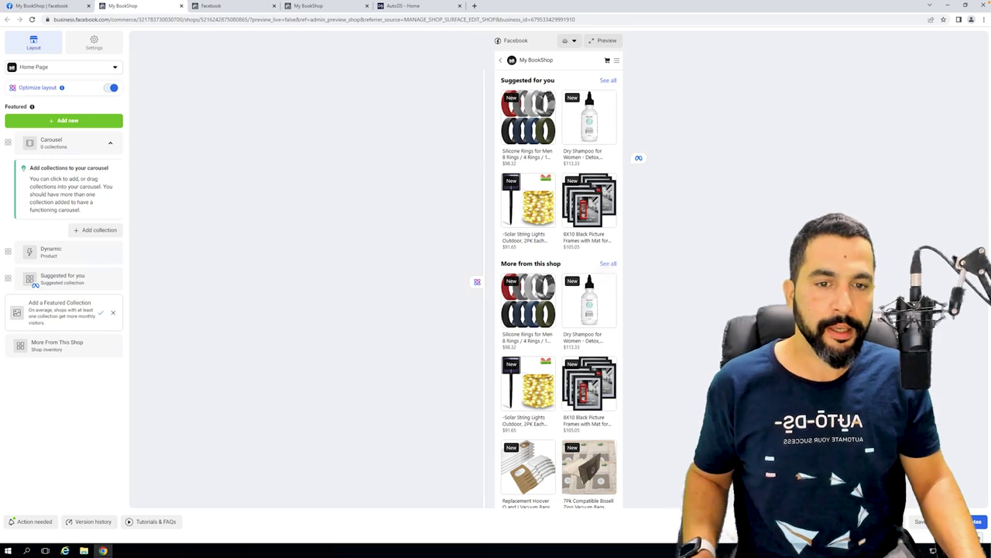
scroll(558, 288, "down", 5)
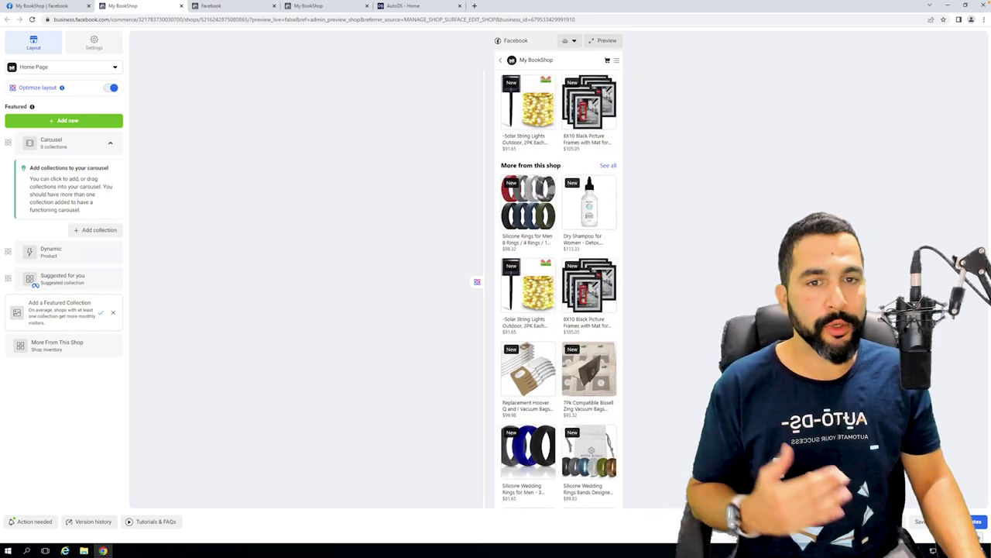
scroll(559, 288, "down", 3)
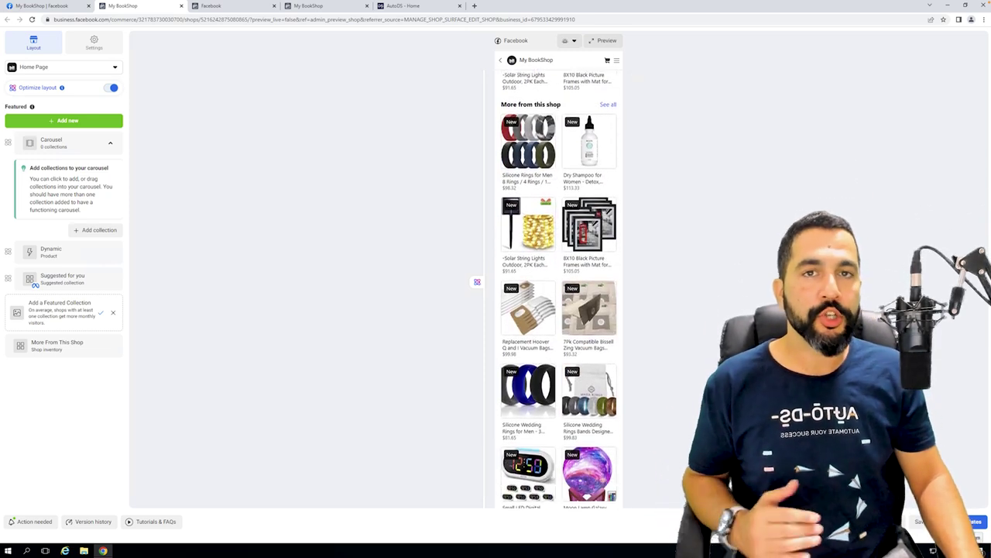
scroll(559, 288, "down", 1)
scroll(559, 288, "down", 3)
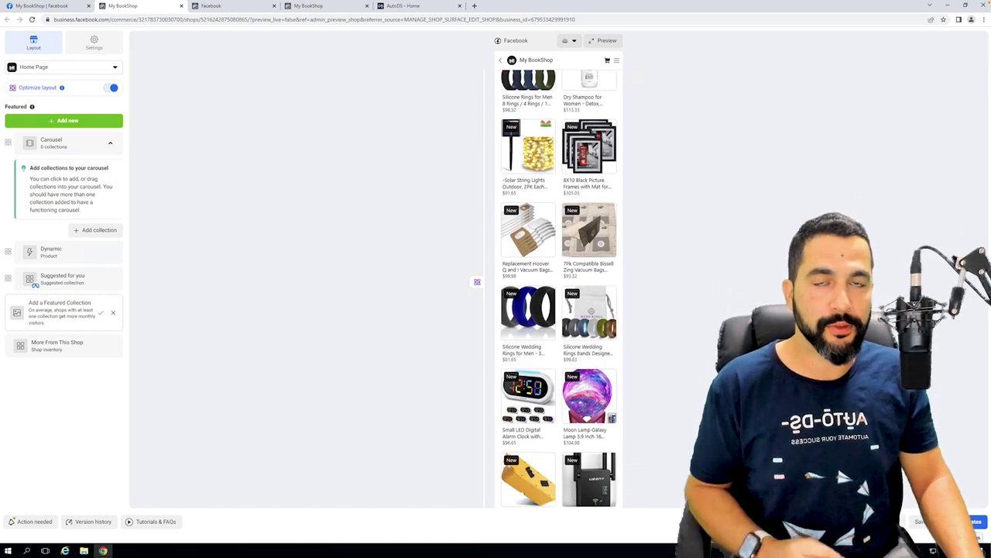
scroll(569, 178, "down", 1)
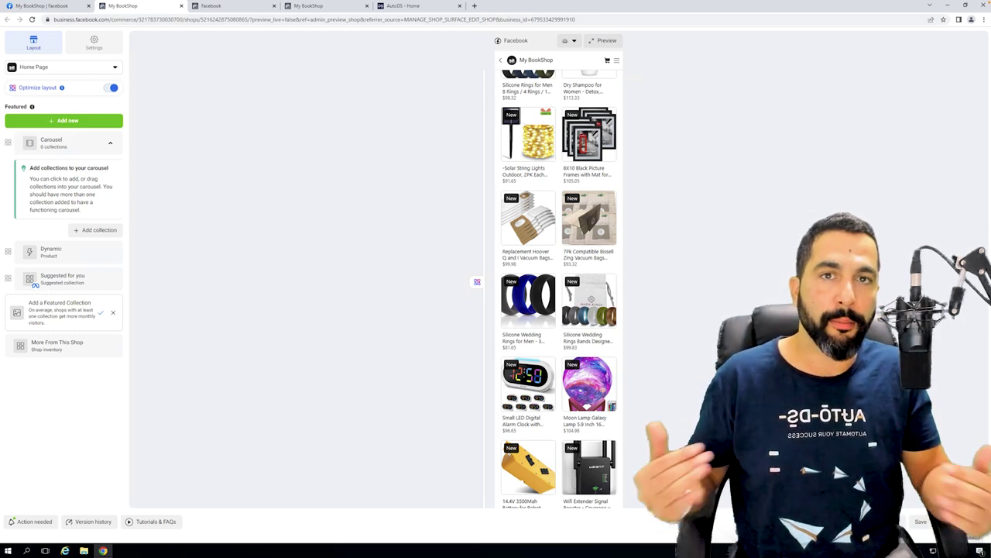
scroll(559, 289, "down", 2)
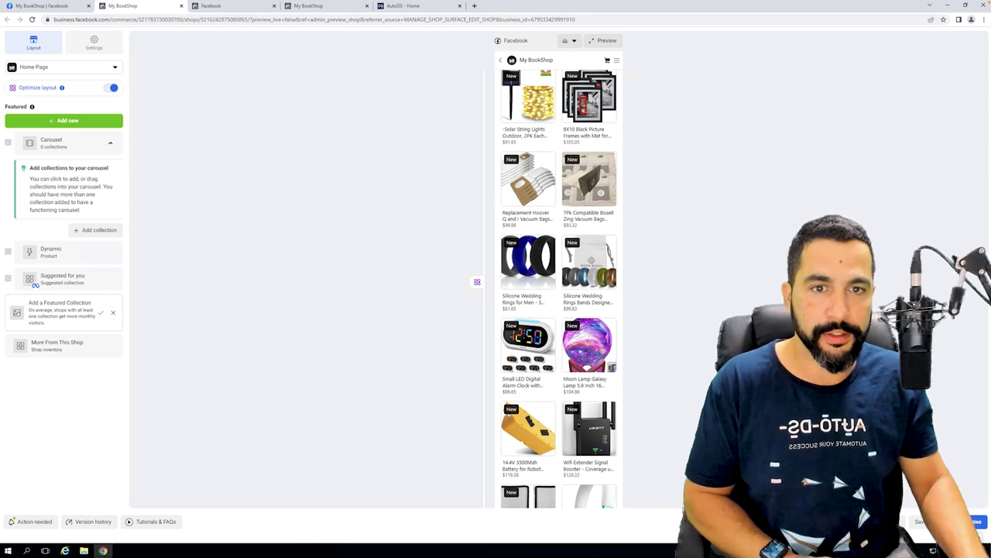
scroll(559, 289, "down", 1)
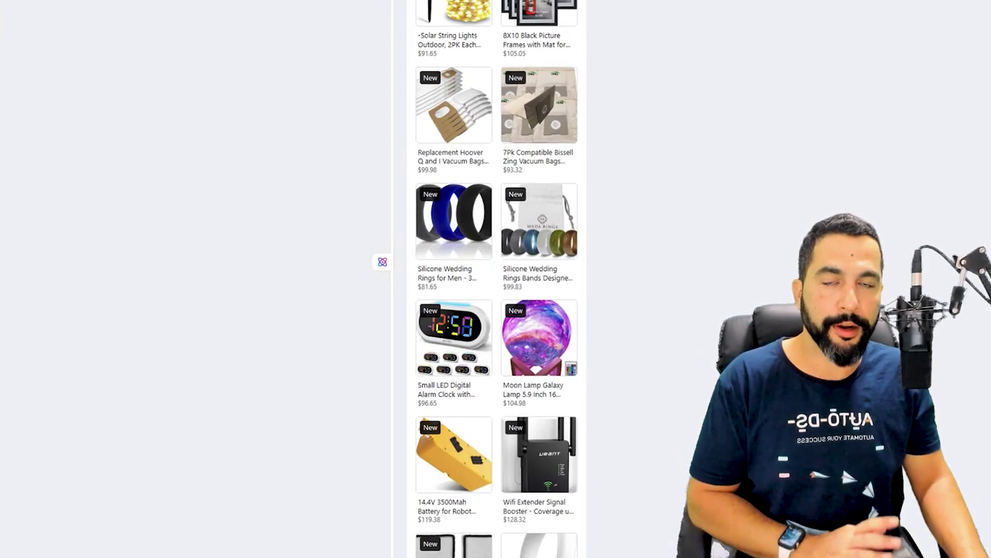
scroll(497, 278, "down", 2)
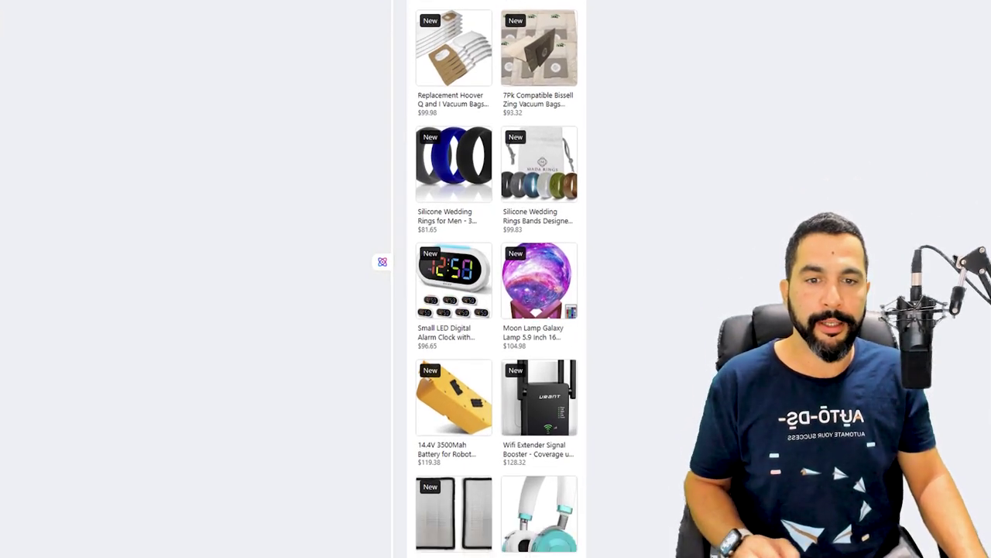
scroll(497, 279, "down", 2)
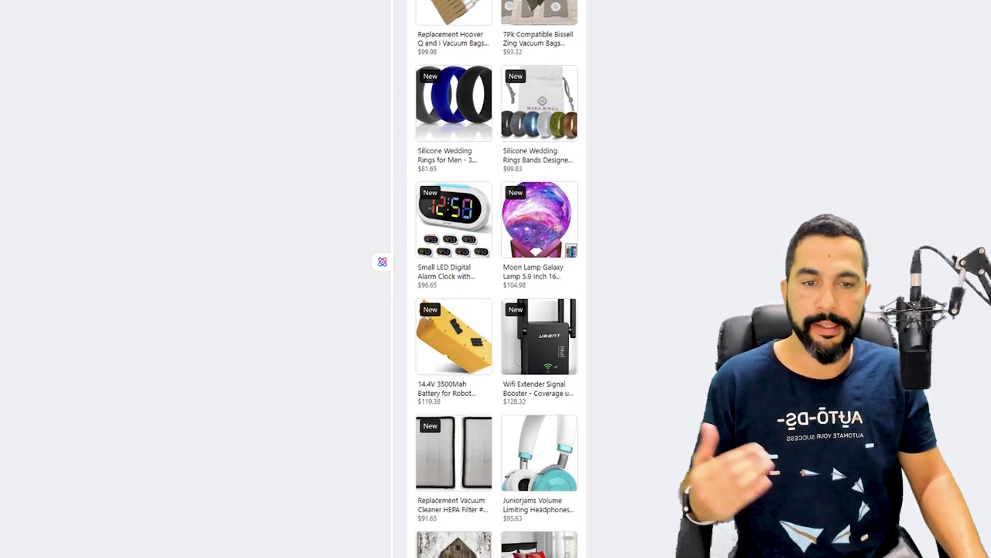
scroll(497, 279, "down", 2)
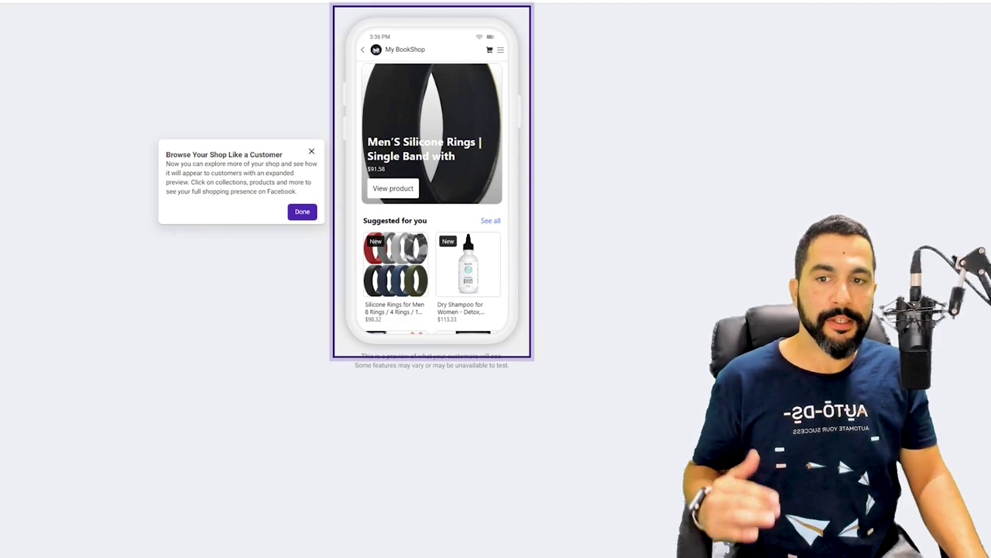
Dismiss the Browse Your Shop Like a Customer tip and open the choices for featuring a collection or product on the Home Page
left_click(302, 210)
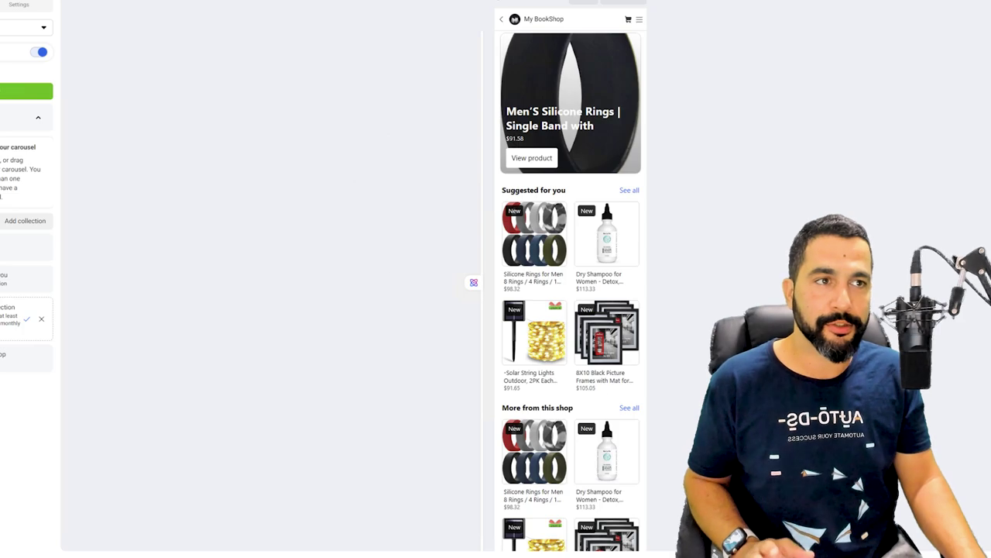
scroll(544, 149, "down", 1)
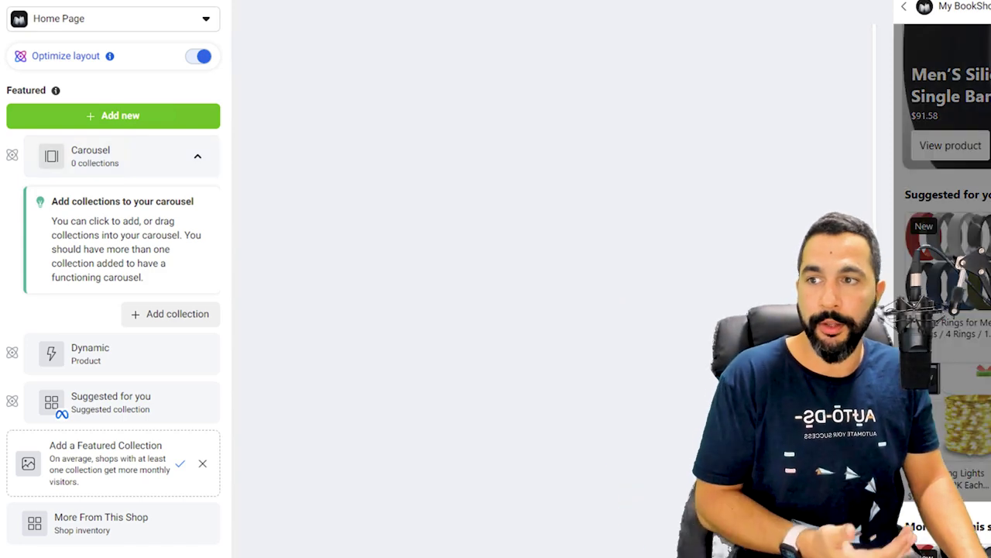
scroll(945, 271, "down", 1)
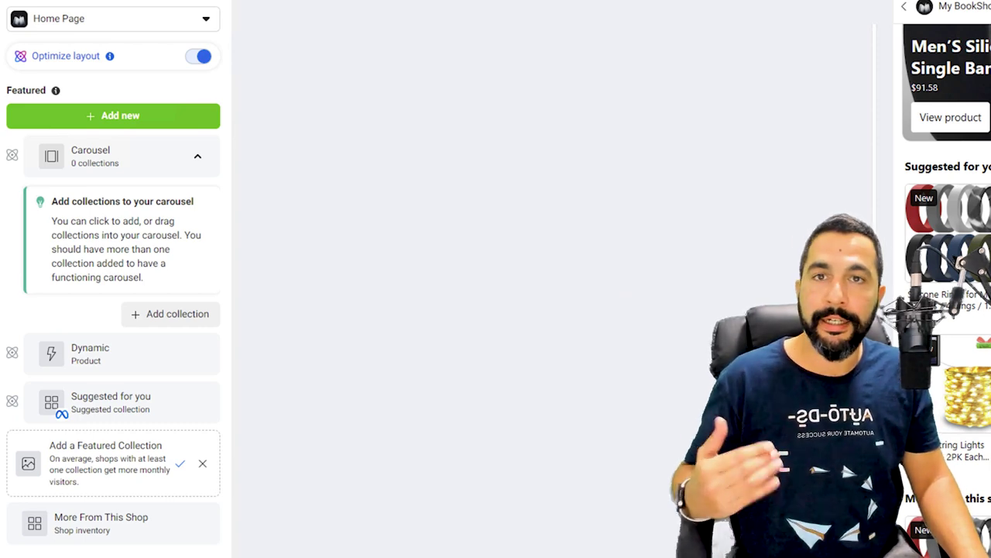
left_click(120, 115)
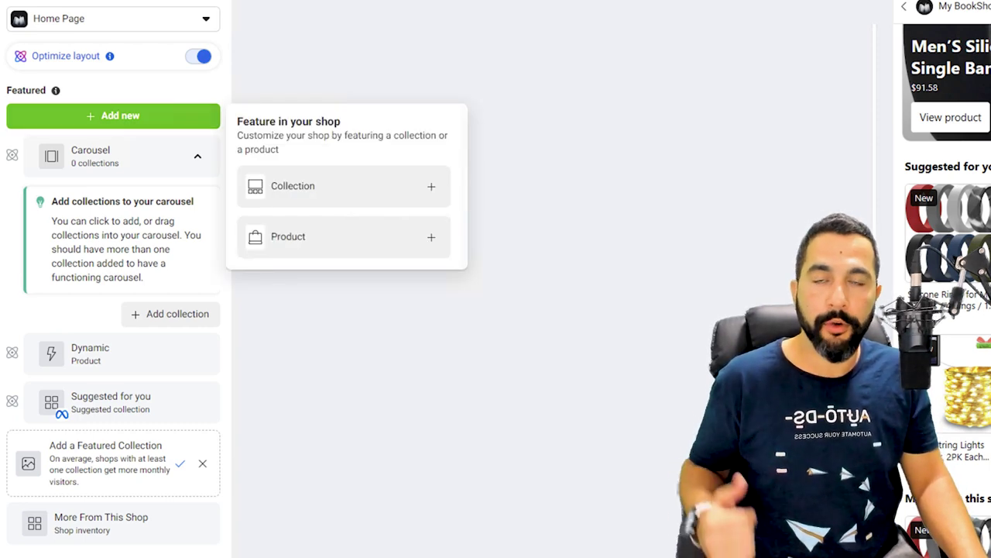
mouse_move(177, 353)
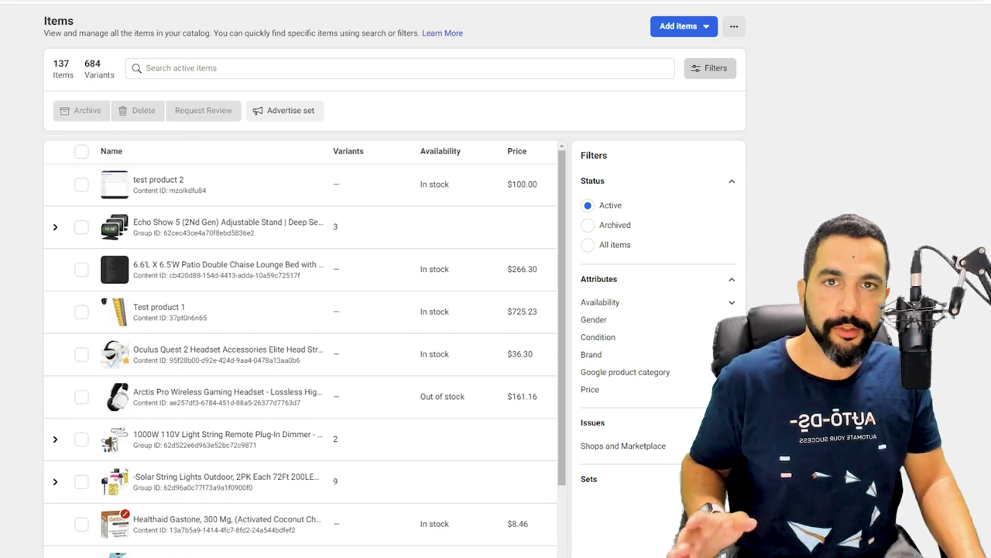
Look over the active items in the catalog and check its item and variant counts
scroll(225, 224, "down", 1)
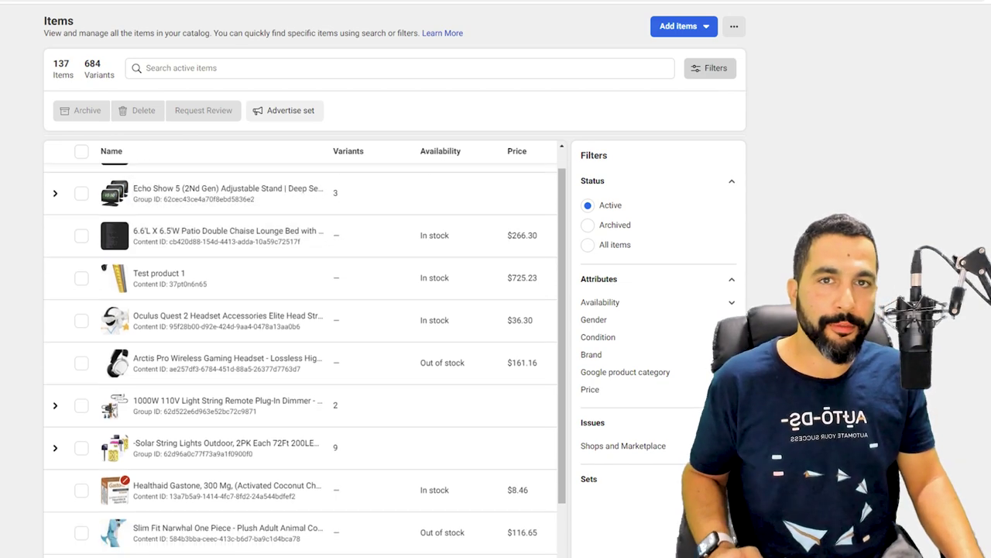
scroll(224, 224, "down", 4)
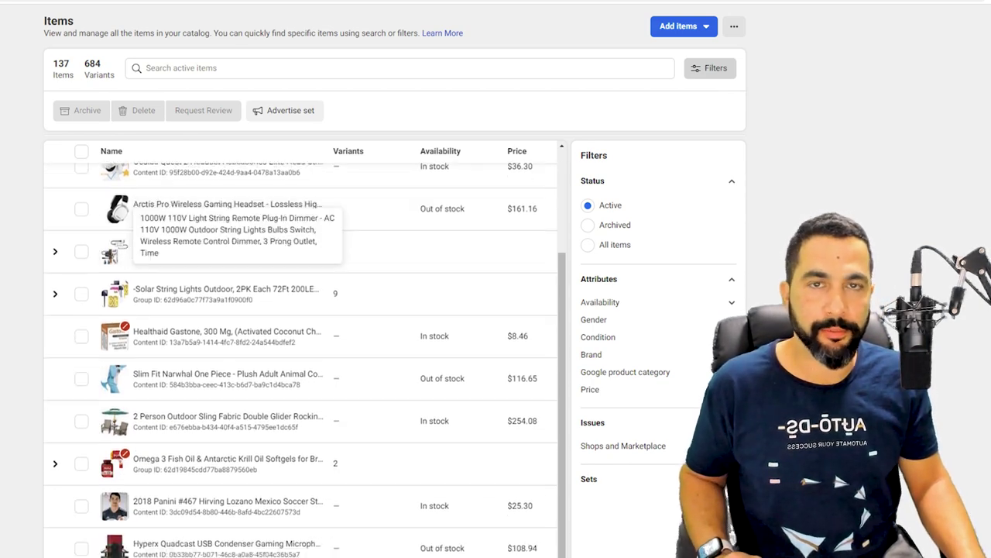
scroll(224, 224, "up", 5)
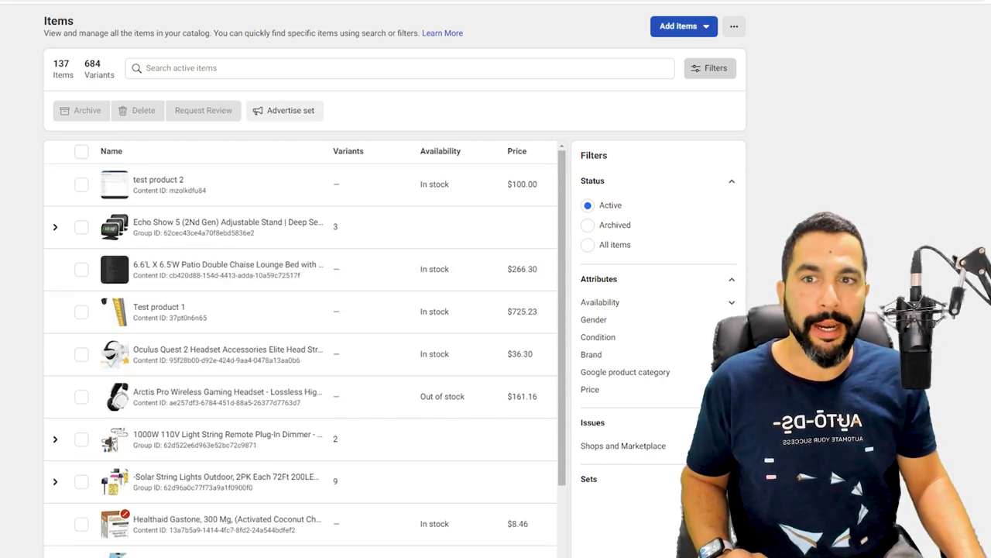
mouse_move(62, 68)
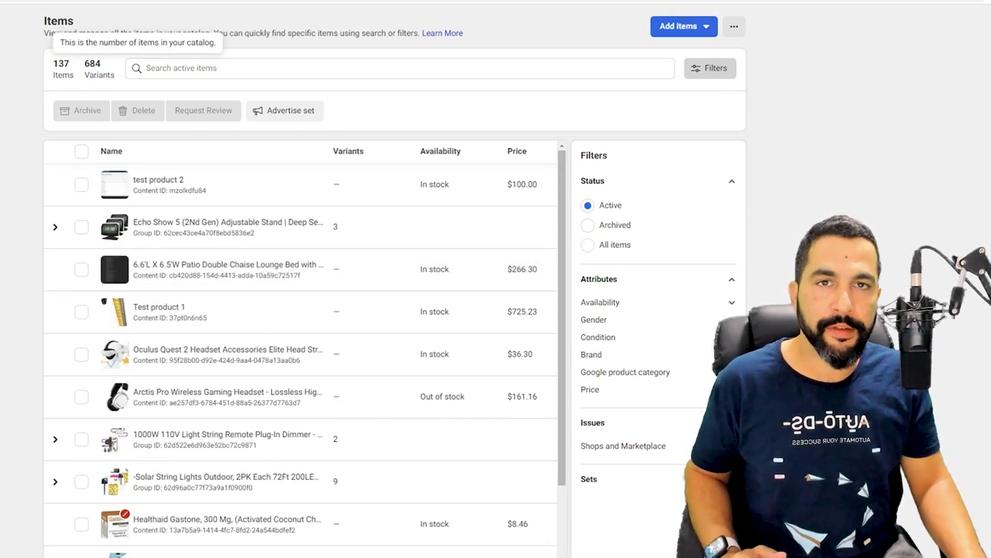
mouse_move(99, 68)
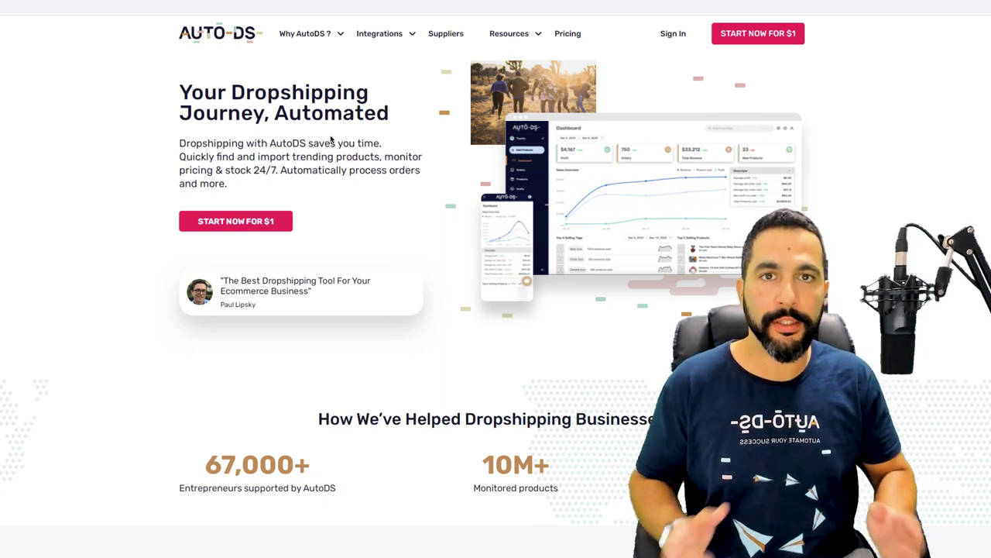
Start the $1 offer from the AutoDS home page and look through the connected eBay and Shopify stores
left_click(759, 34)
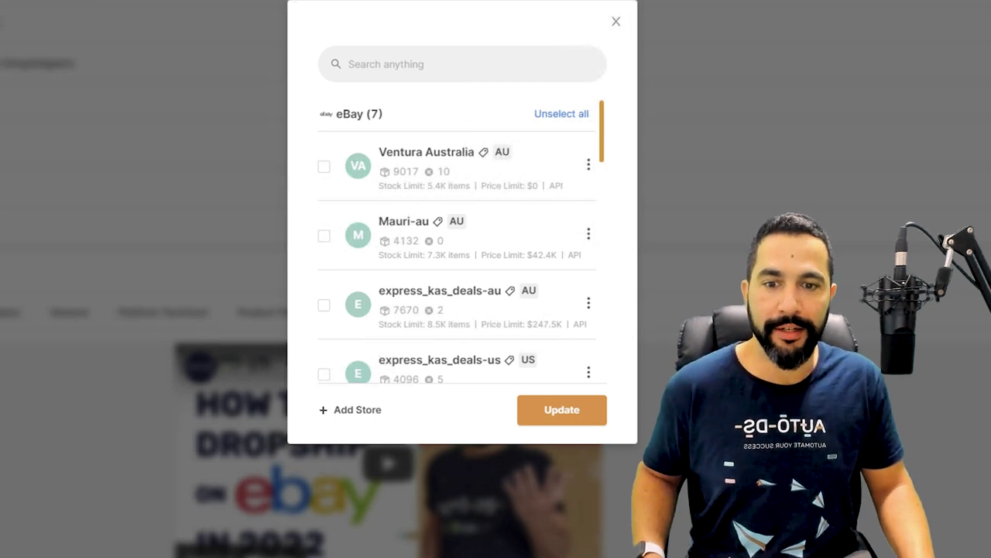
scroll(473, 165, "down", 3)
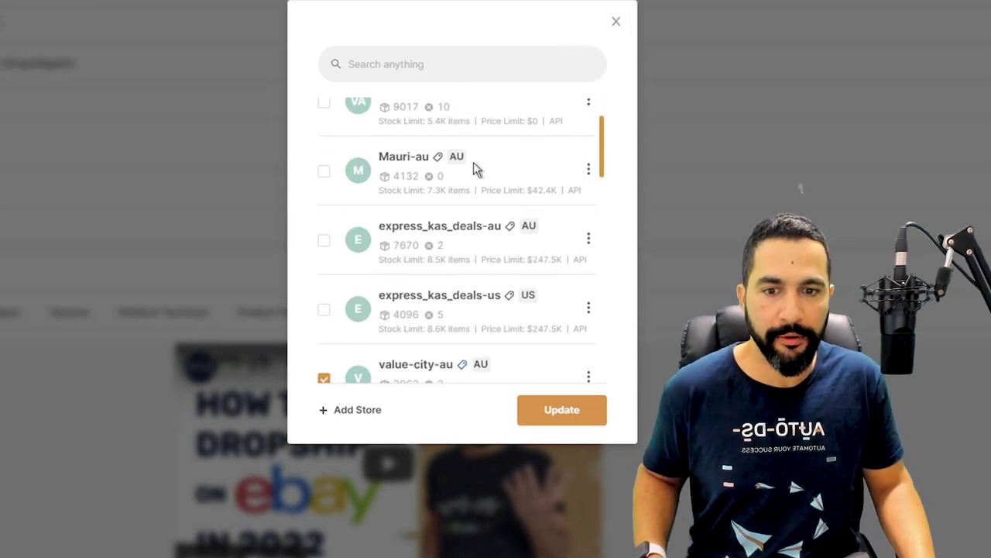
scroll(473, 161, "down", 5)
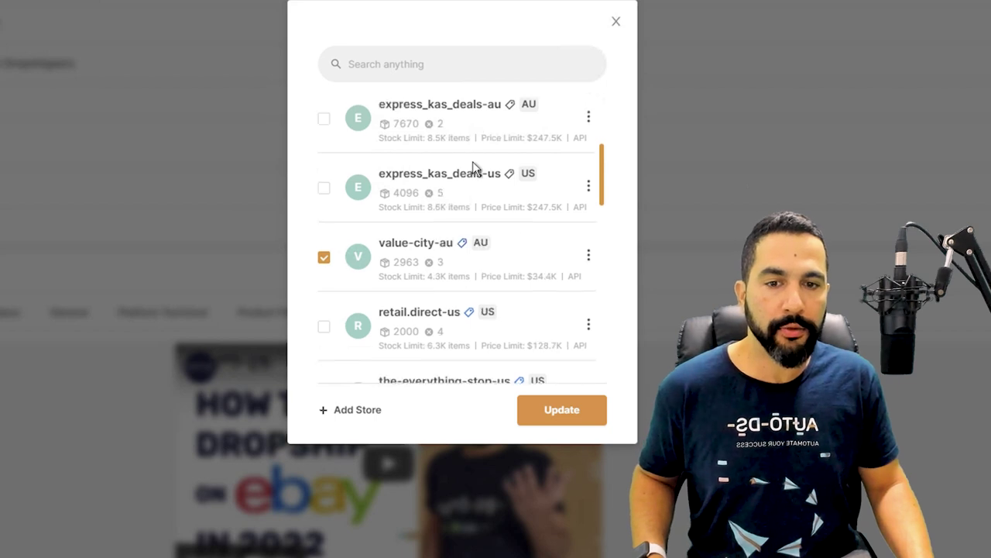
scroll(468, 164, "down", 15)
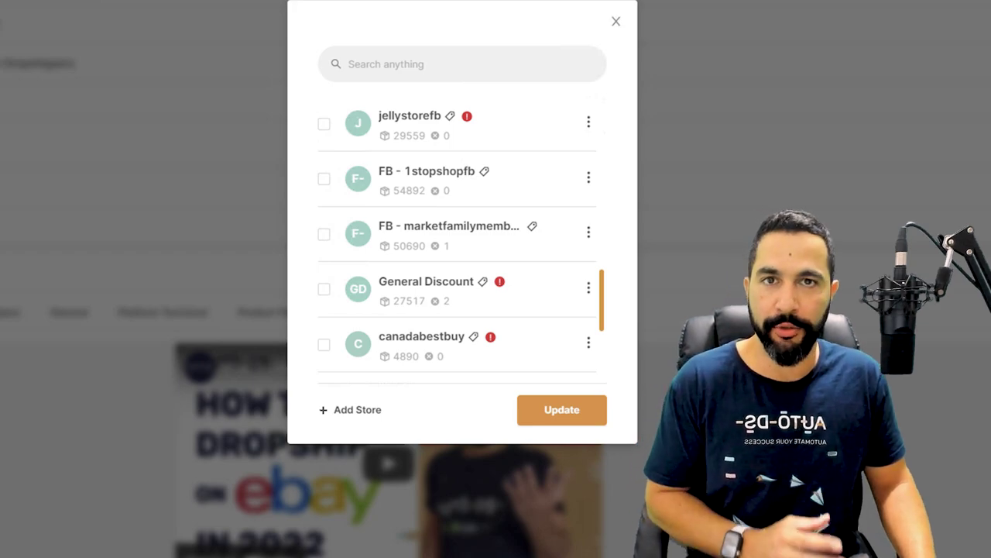
Close the store list, then reopen it over the account settings and look through its eBay and Shopify stores
key("Escape")
left_click(33, 503)
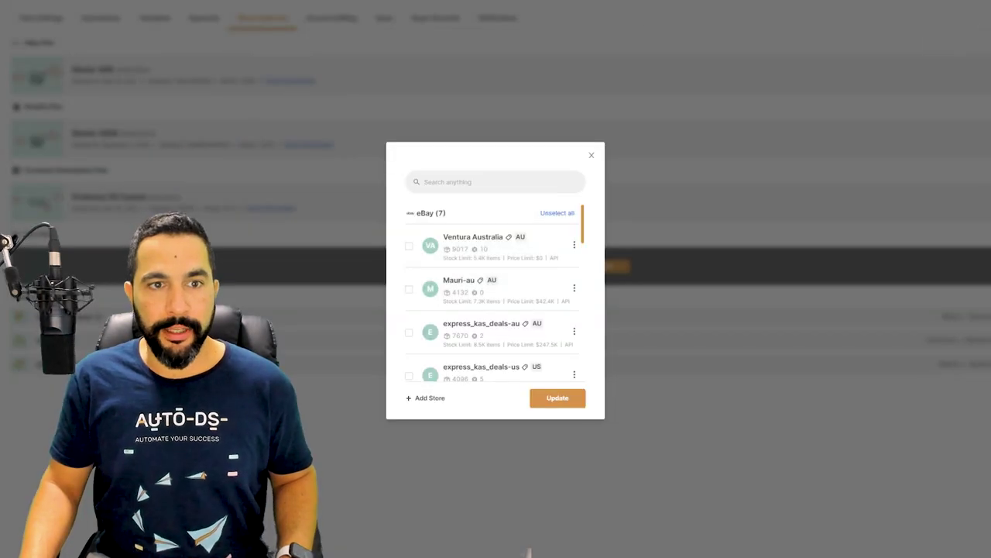
scroll(495, 293, "down", 2)
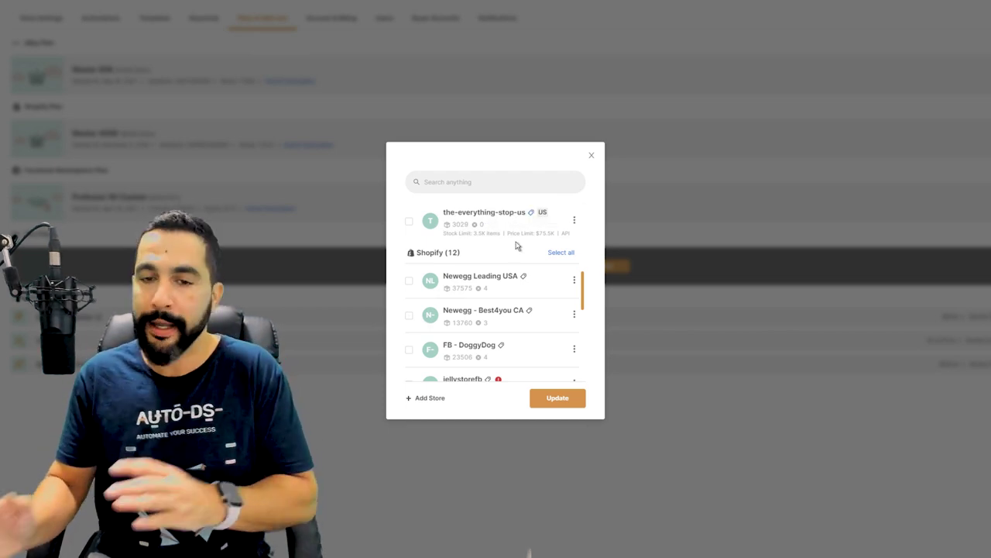
Start adding a new Facebook Store to the account with Facebook Shops as the selling channel
scroll(518, 245, "down", 1)
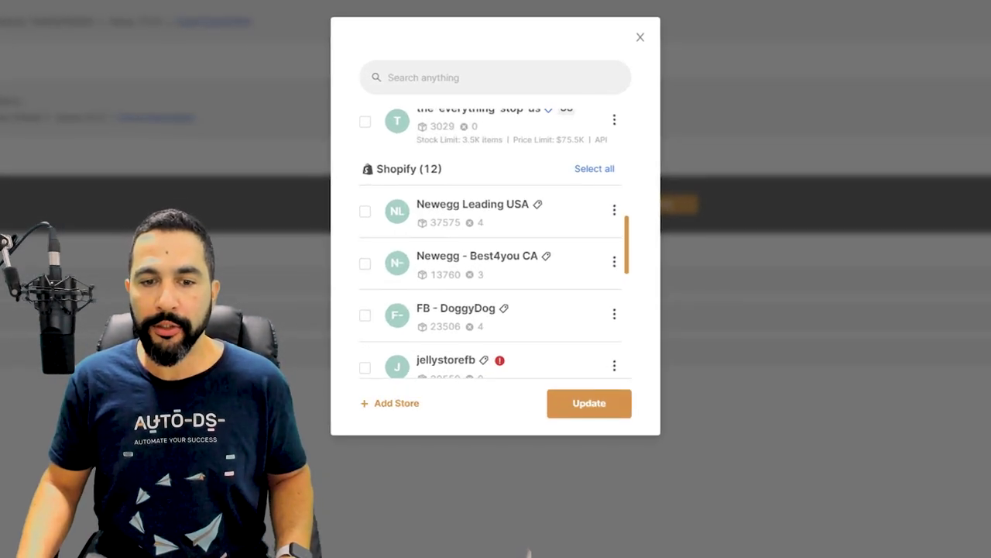
left_click(394, 404)
left_click(575, 191)
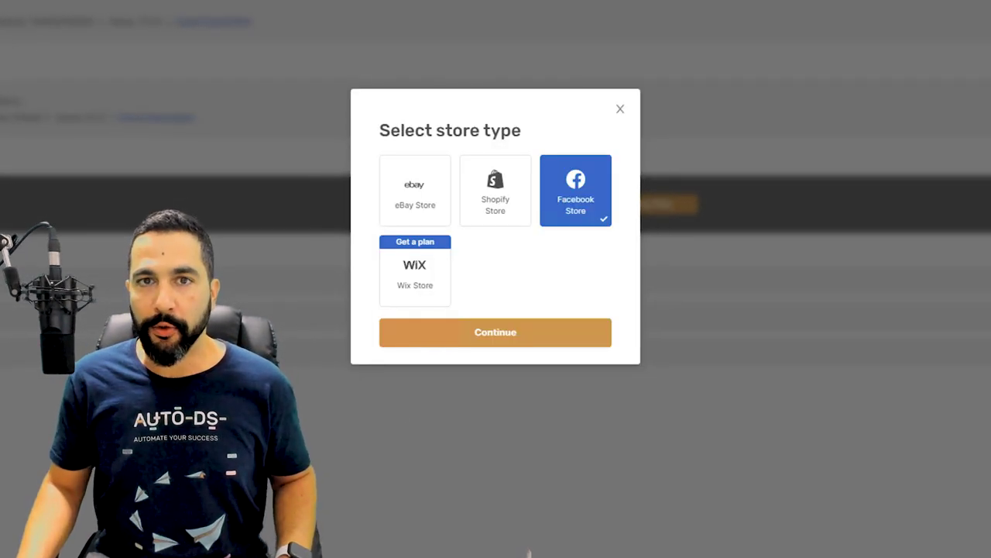
left_click(489, 331)
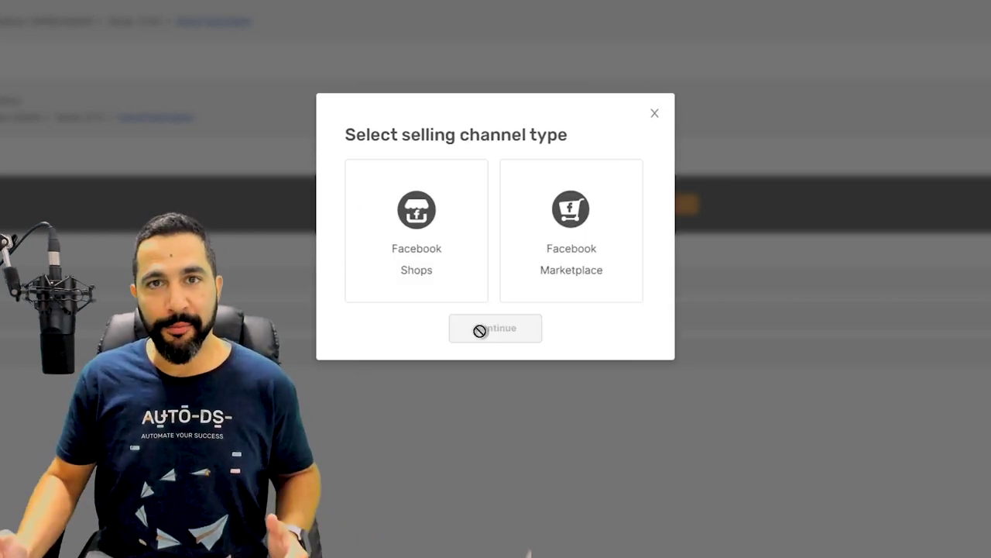
left_click(416, 232)
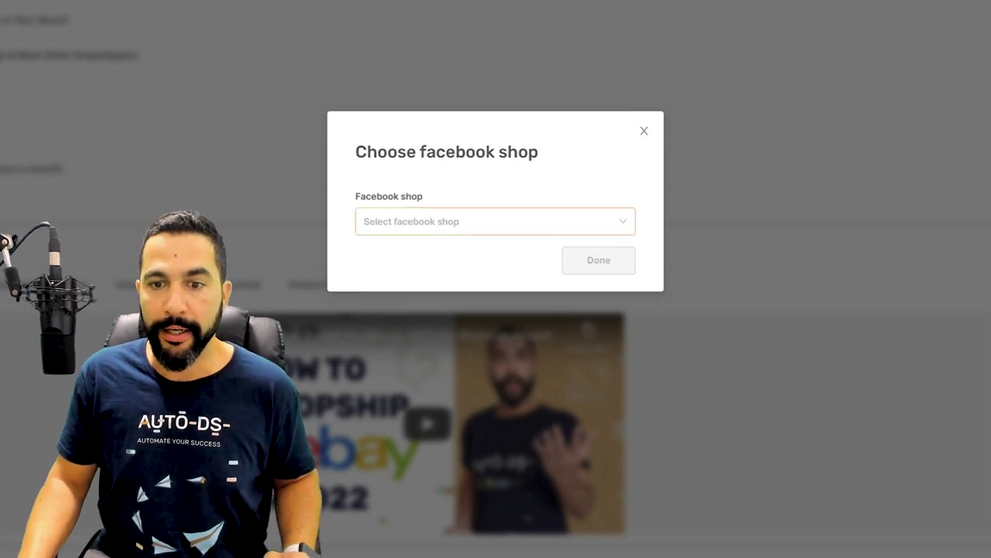
Choose Beauty Inside as the Facebook shop and accept Beauty Inside as the business account
left_click(495, 221)
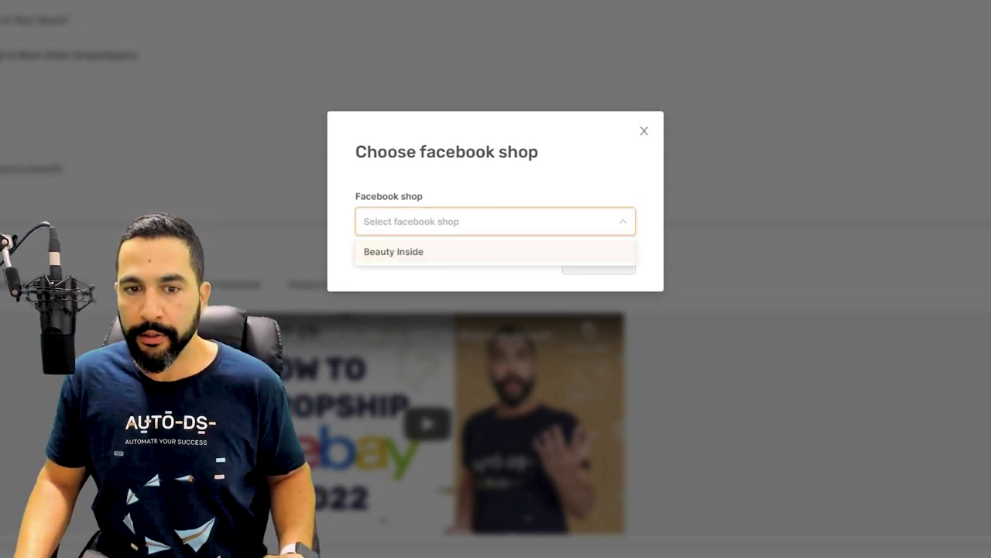
left_click(394, 251)
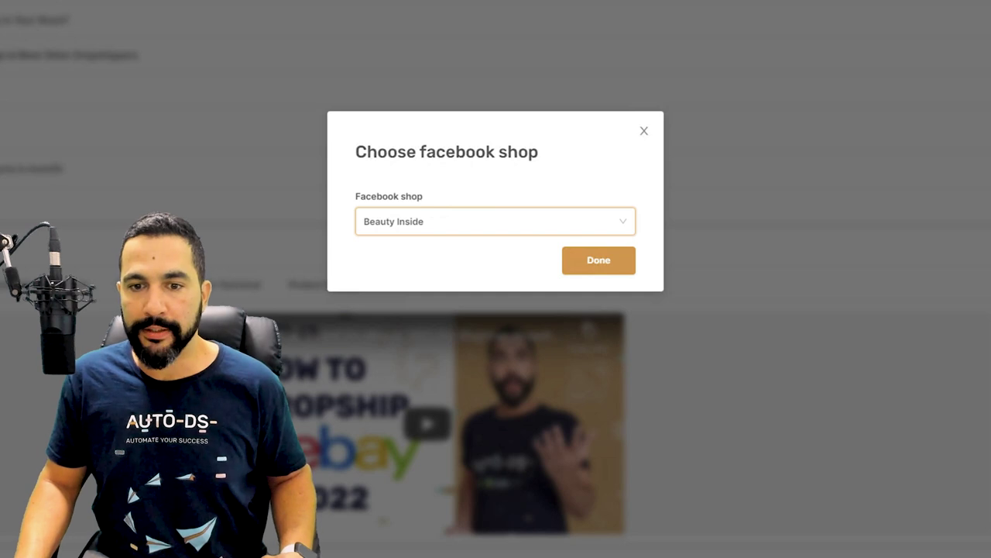
left_click(599, 260)
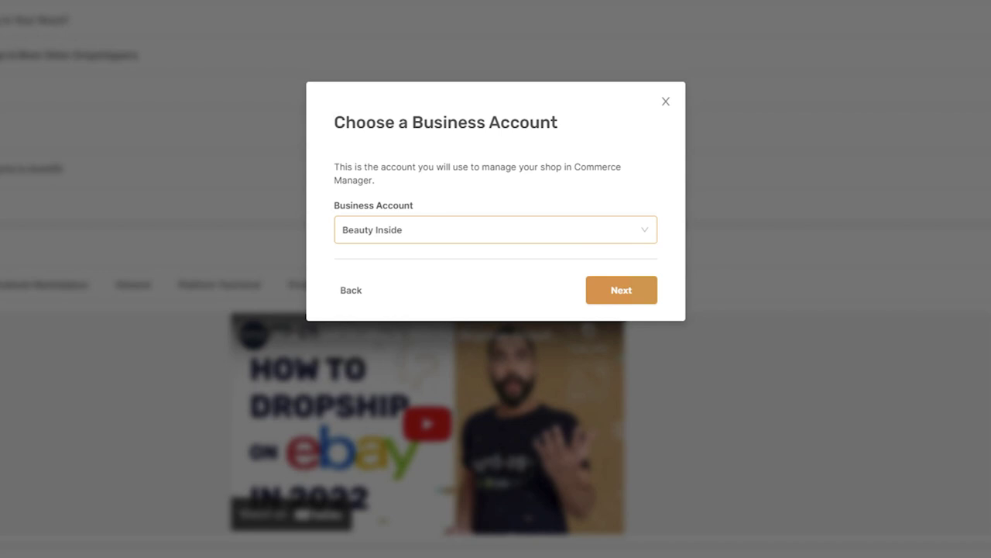
left_click(622, 290)
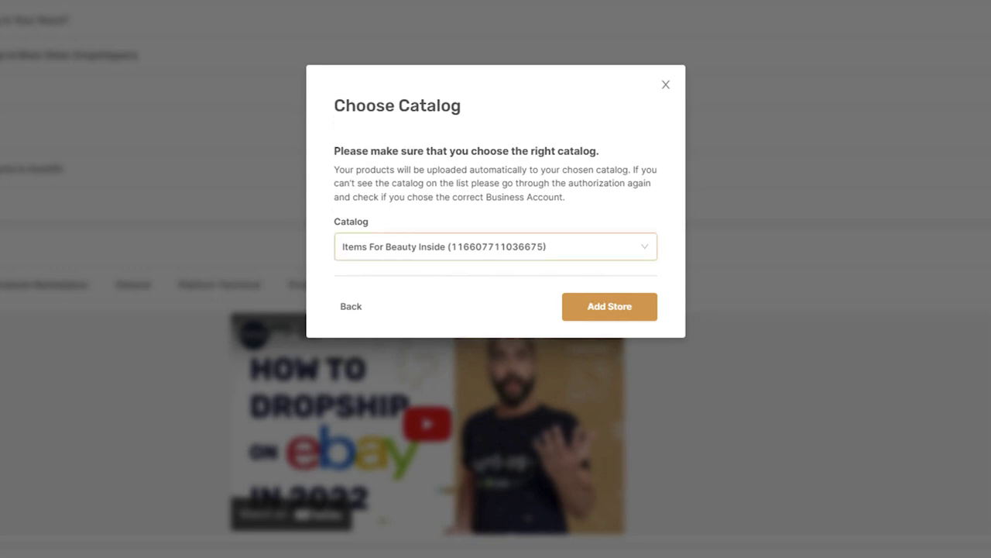
Check the available catalogs, keep Items For Beauty Inside and add the store
left_click(645, 250)
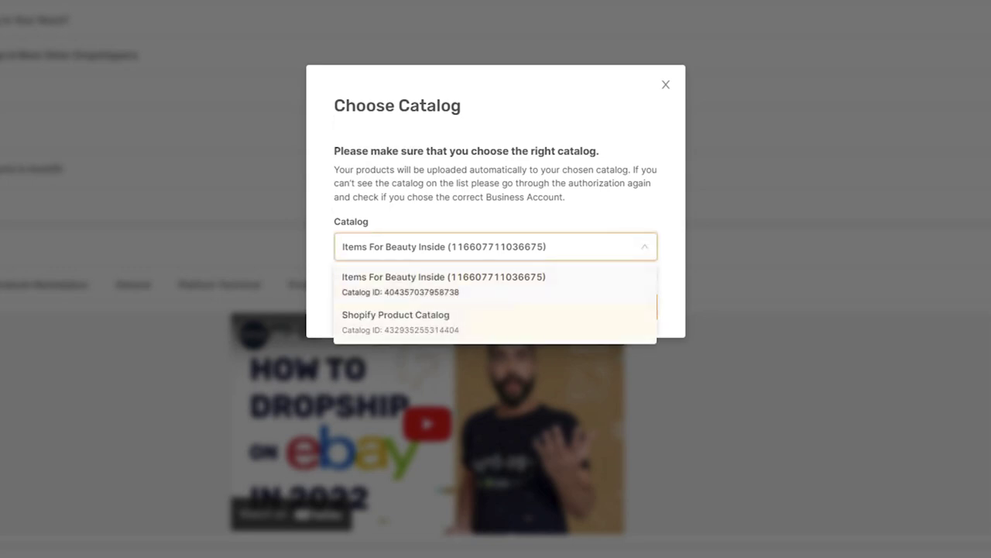
key("Escape")
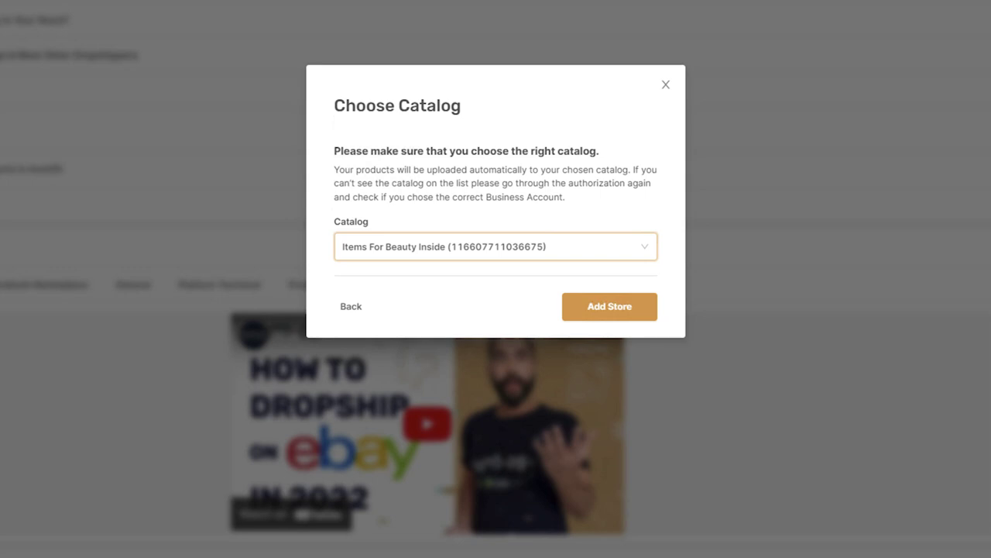
left_click(609, 306)
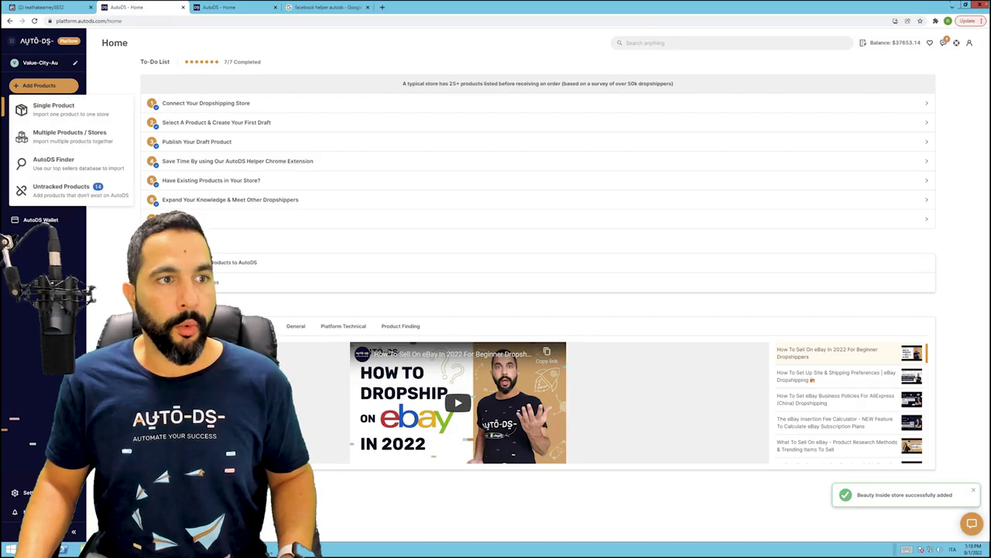
Start adding a single product and select the Beauty Inside Facebook store as its publishing destination
left_click(57, 114)
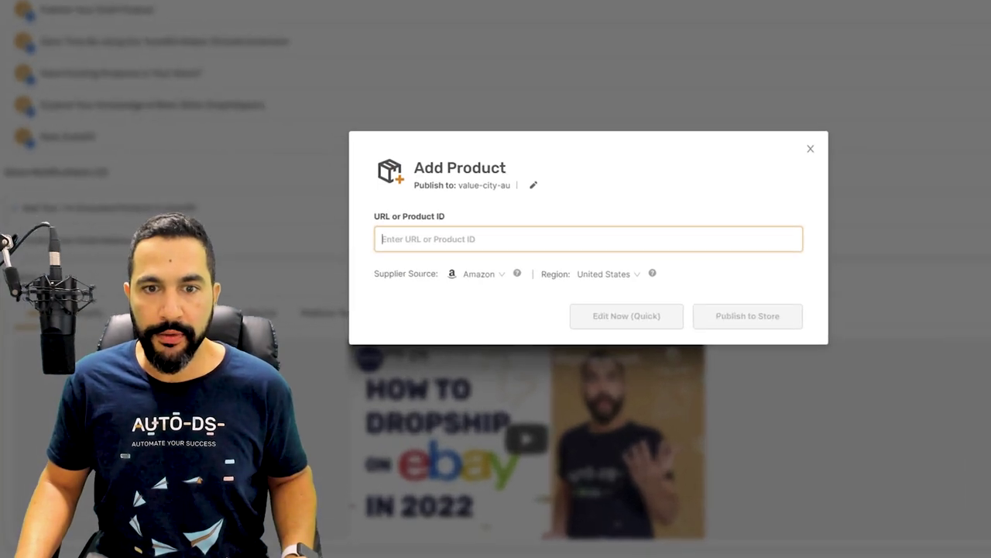
left_click(533, 185)
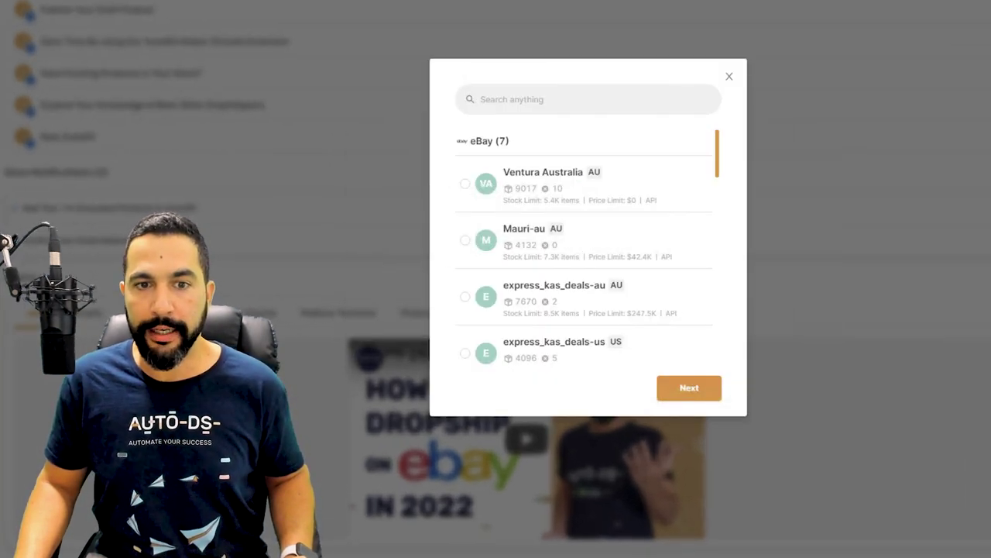
scroll(542, 232, "down", 3)
left_click(465, 316)
scroll(585, 248, "down", 10)
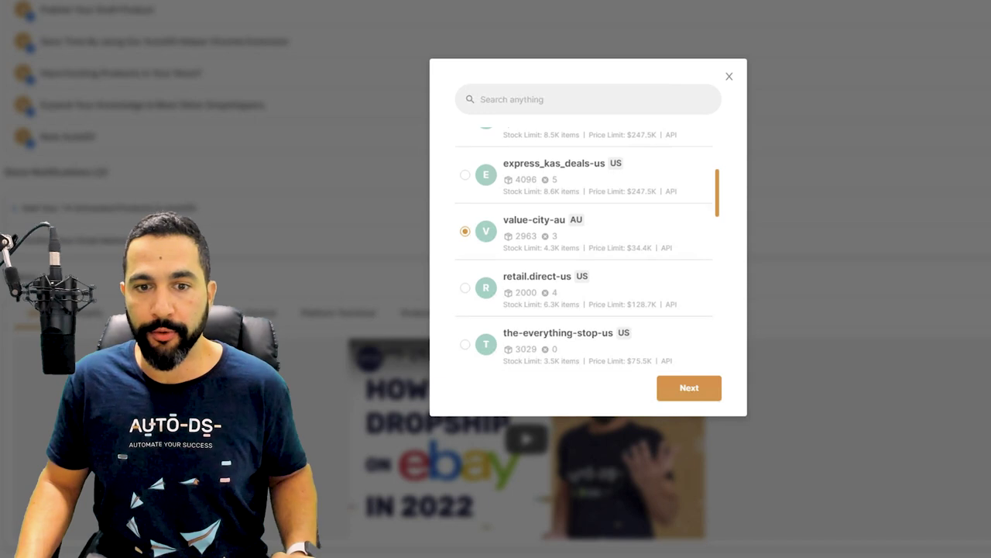
scroll(582, 230, "down", 6)
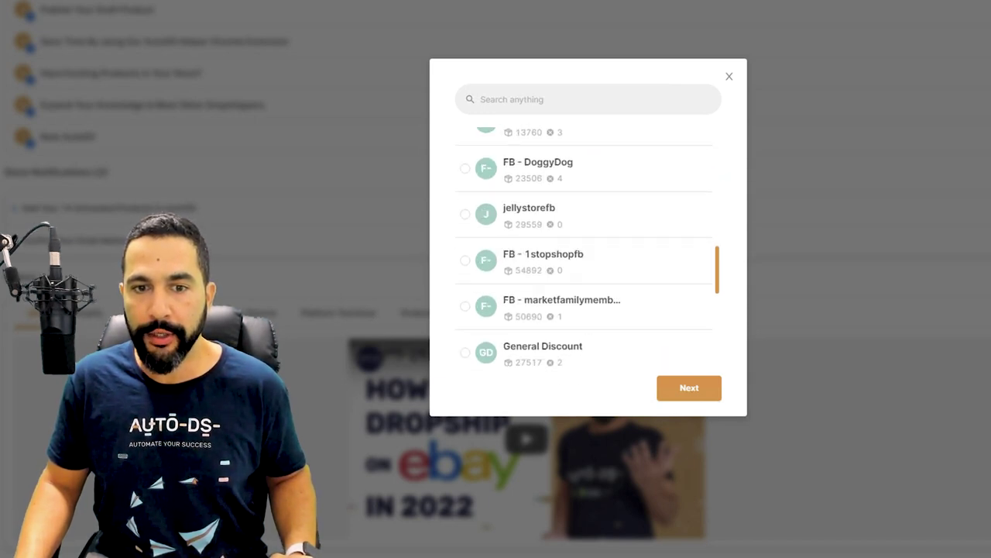
scroll(585, 248, "down", 1)
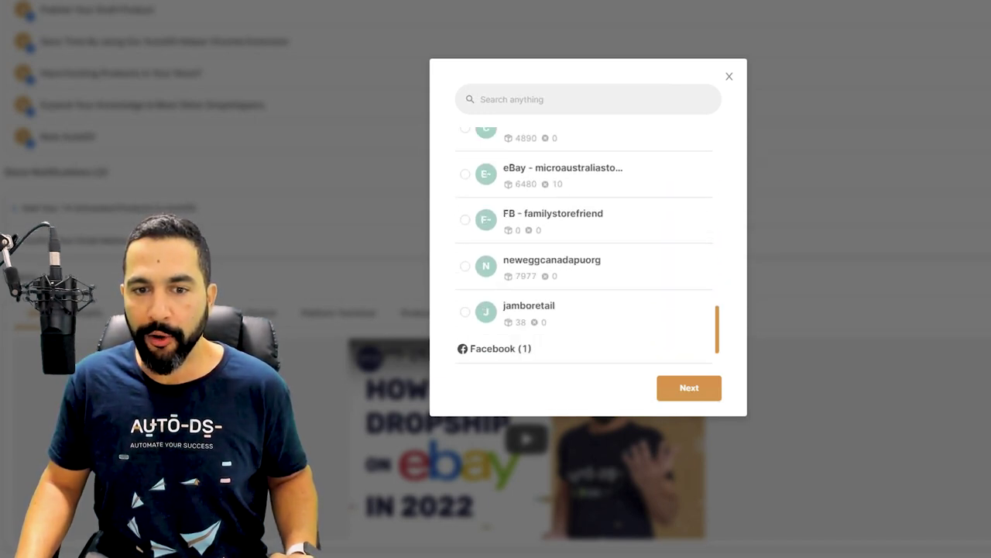
scroll(585, 248, "down", 1)
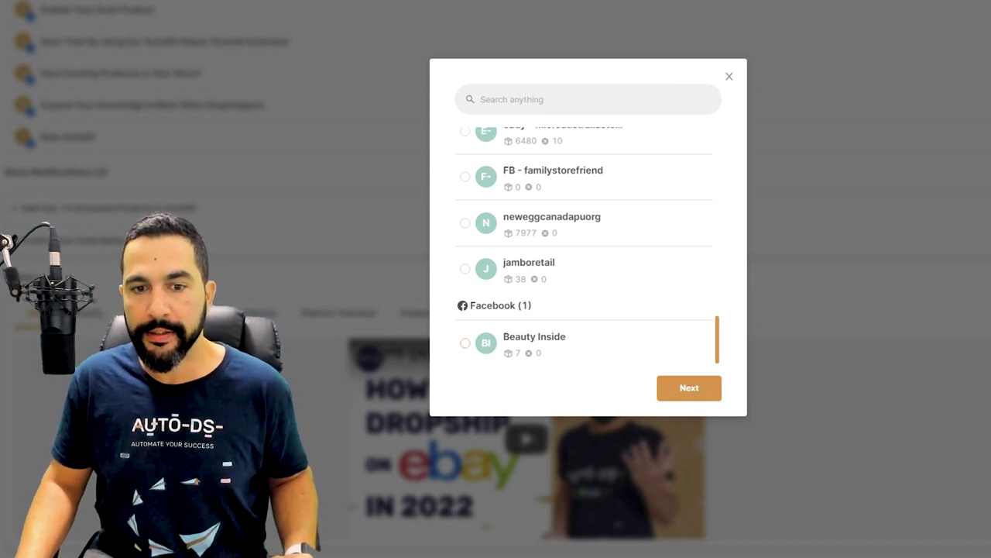
left_click(465, 343)
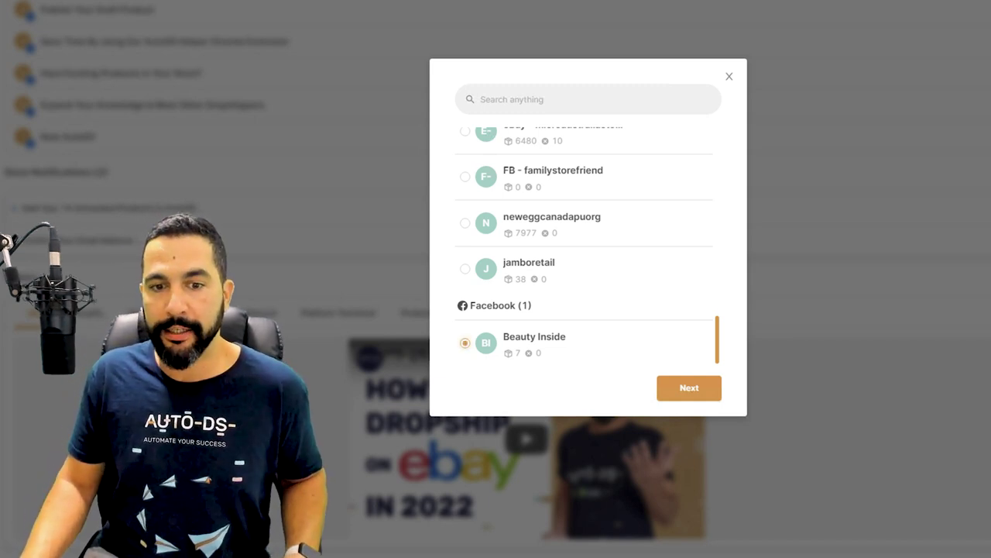
mouse_move(515, 355)
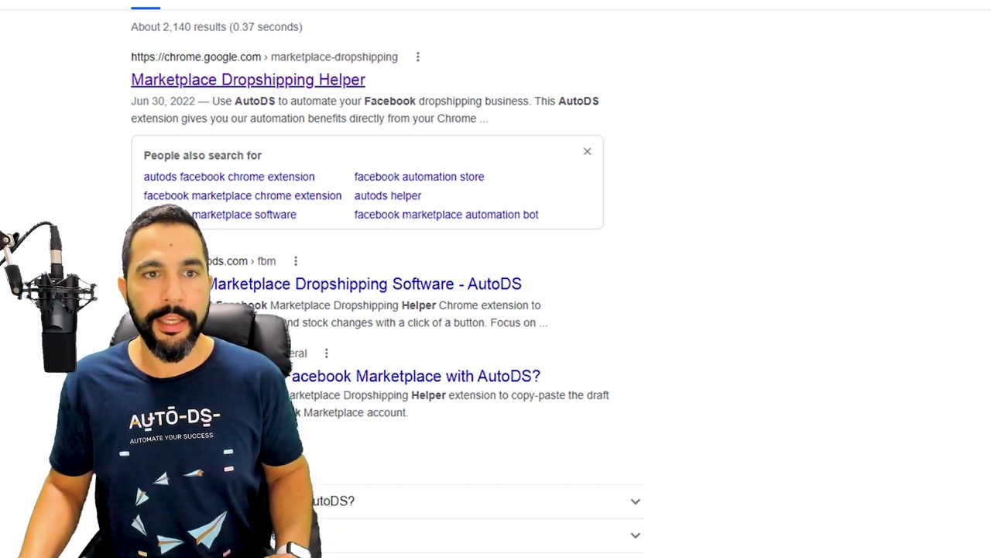
Open Marketplace Dropshipping Helper from the search results and add the extension to Chrome
left_click(247, 80)
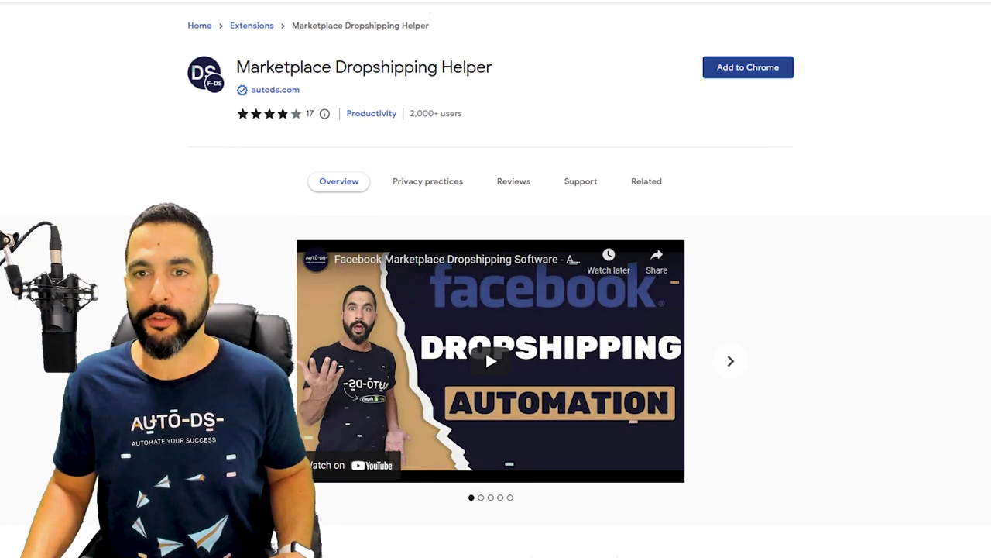
left_click(747, 67)
left_click(515, 72)
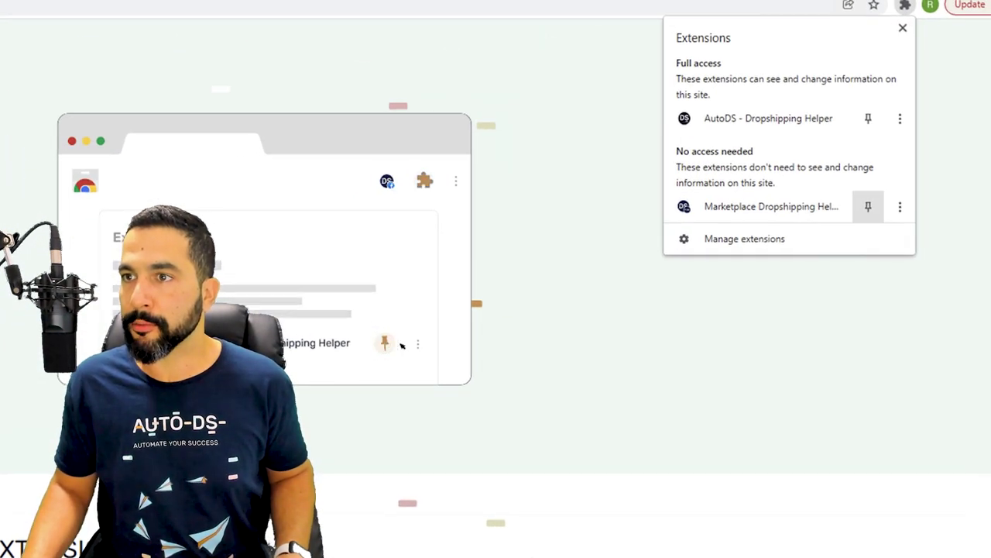
Pin the Marketplace Dropshipping Helper extension and open its login form at the email field
left_click(868, 206)
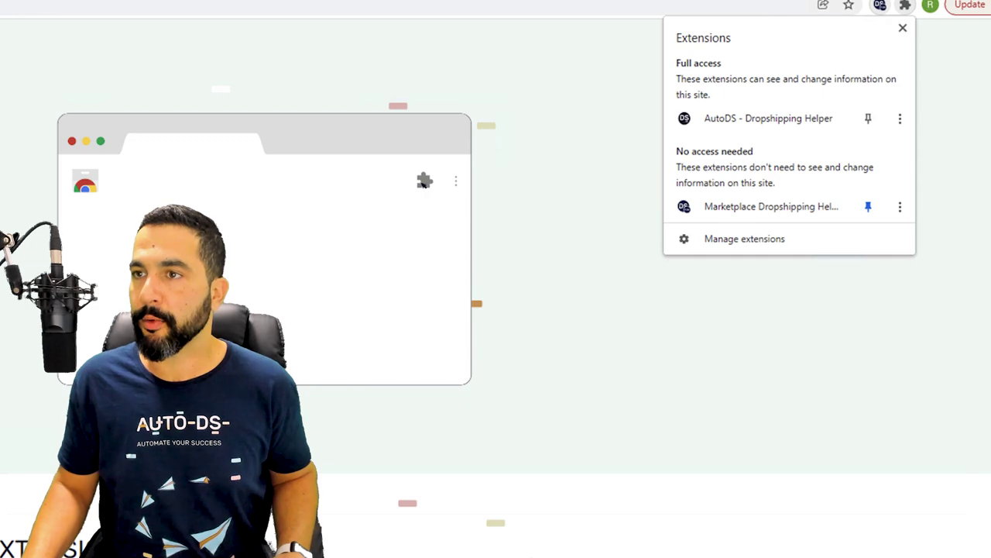
left_click(879, 5)
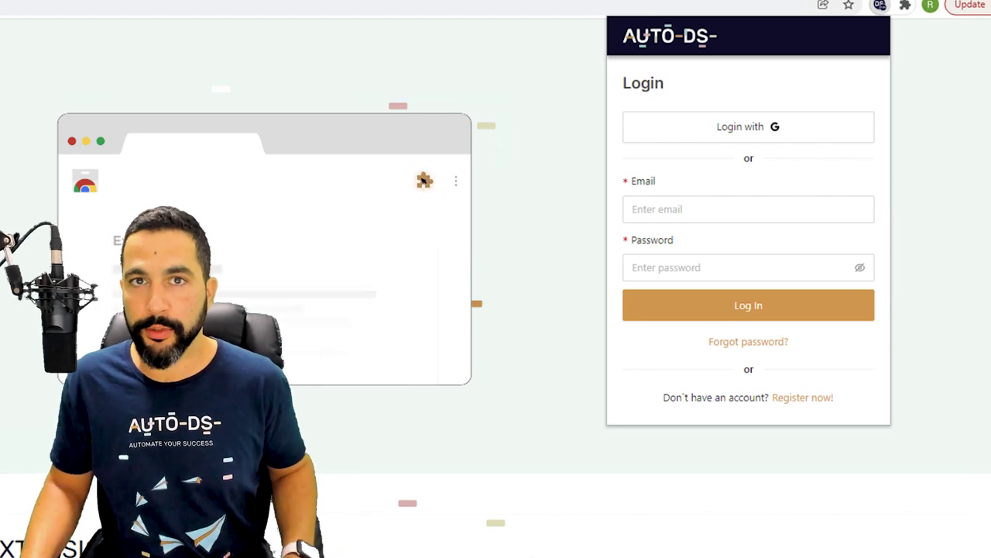
left_click(748, 209)
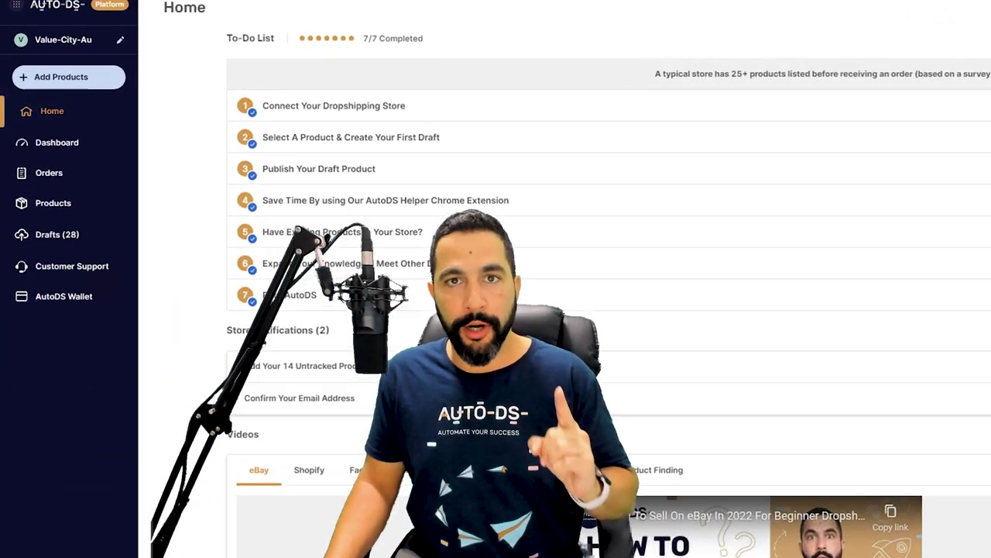
Start a single-product import in AutoDS and copy the Amazon link of the Amazon Basics Dog Poop Bags, 300 Bags listing
left_click(68, 76)
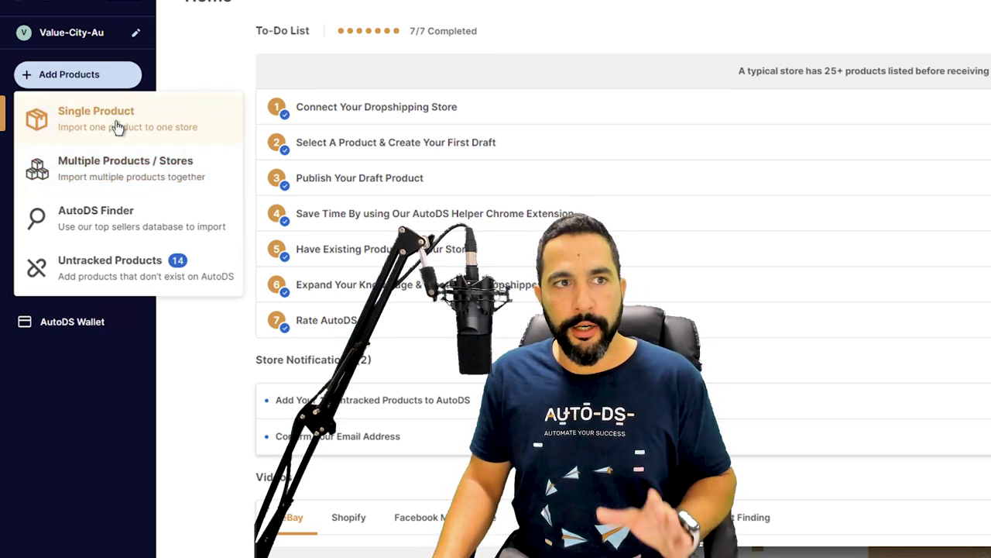
left_click(116, 126)
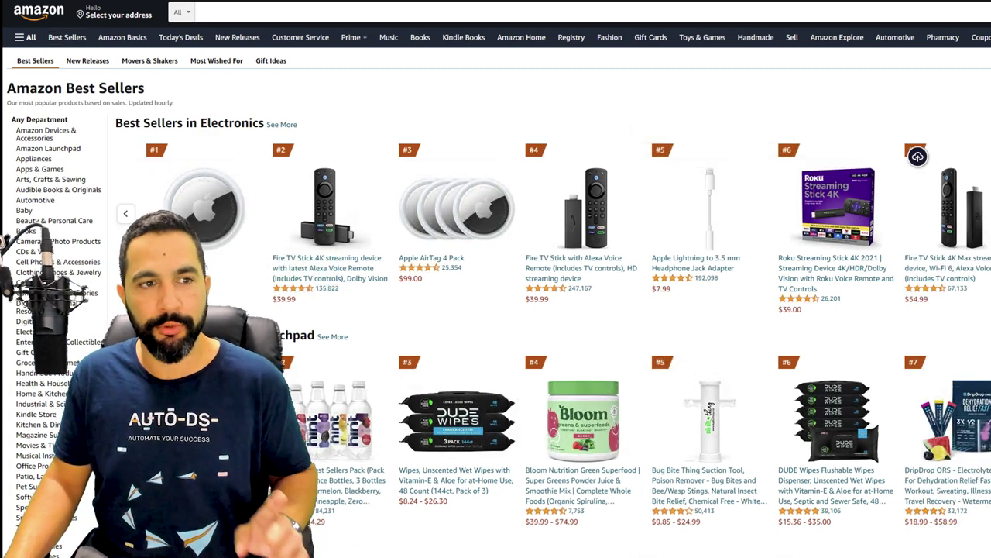
scroll(496, 310, "down", 1)
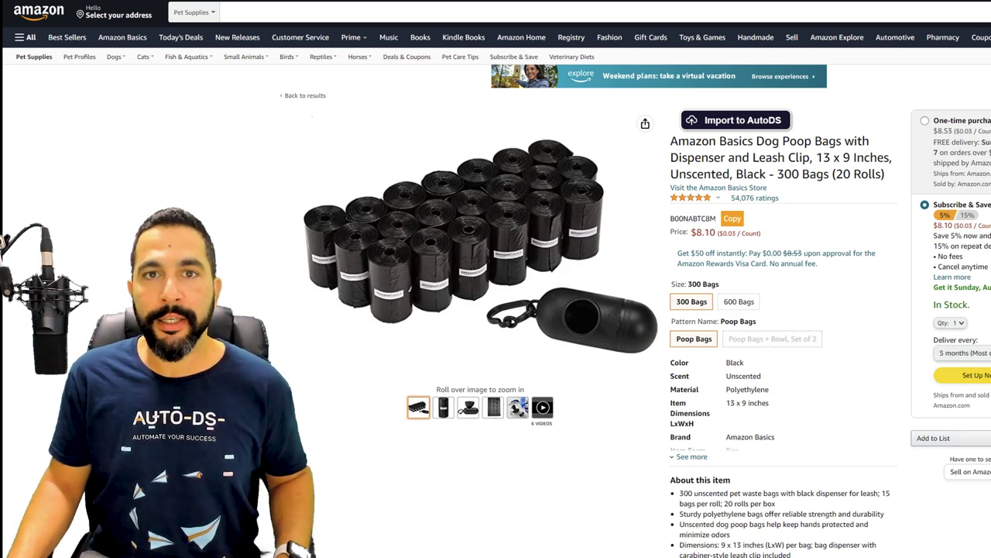
right_click(642, 1)
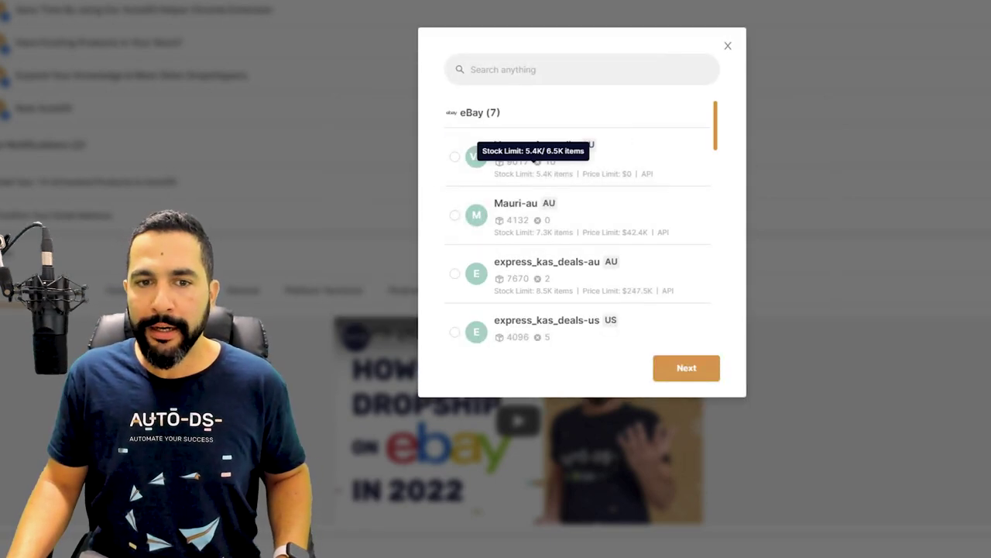
Set the Beauty Inside Facebook store as the store the new product is published to
scroll(581, 217, "down", 3)
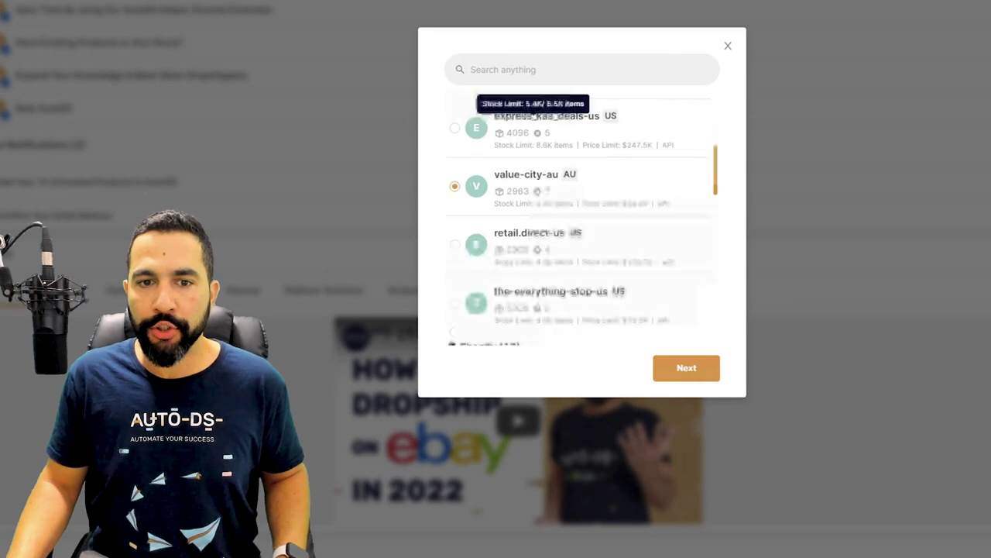
scroll(581, 217, "down", 10)
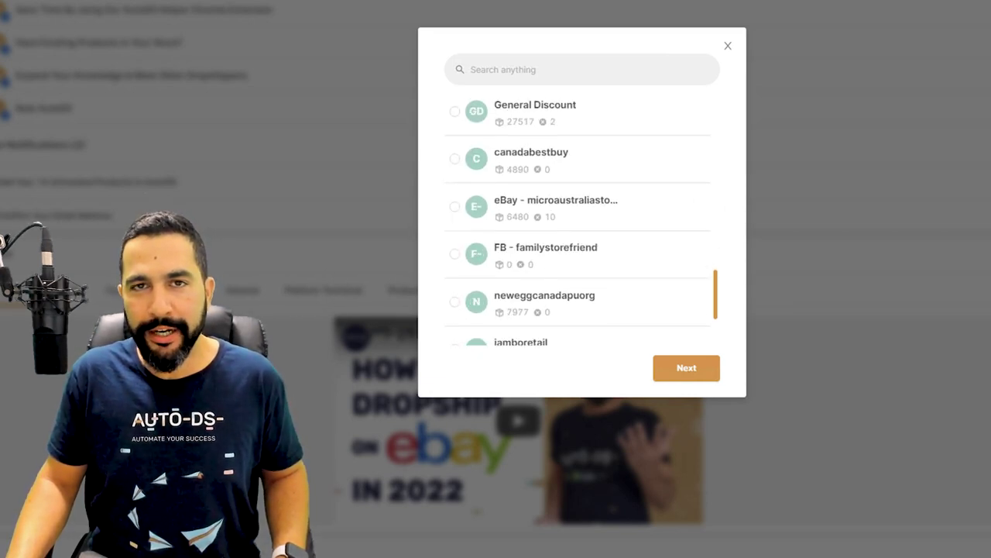
scroll(581, 225, "down", 2)
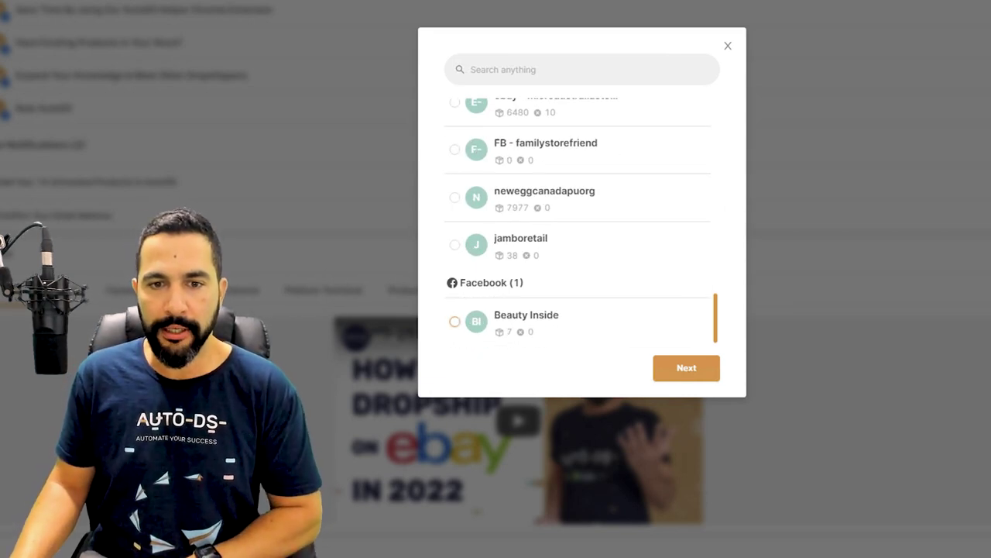
key("Return")
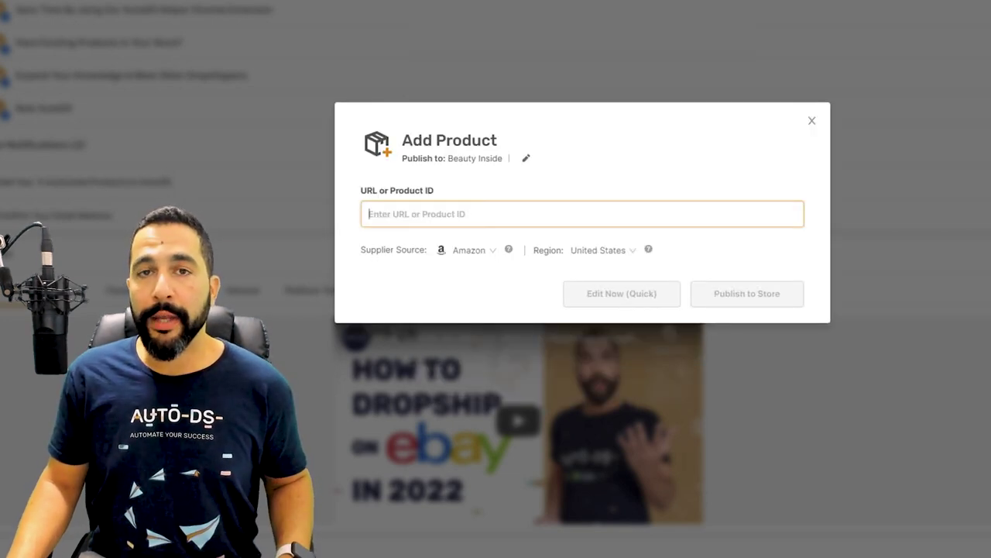
Paste the copied Amazon link as the product URL and open the product for quick editing
right_click(417, 215)
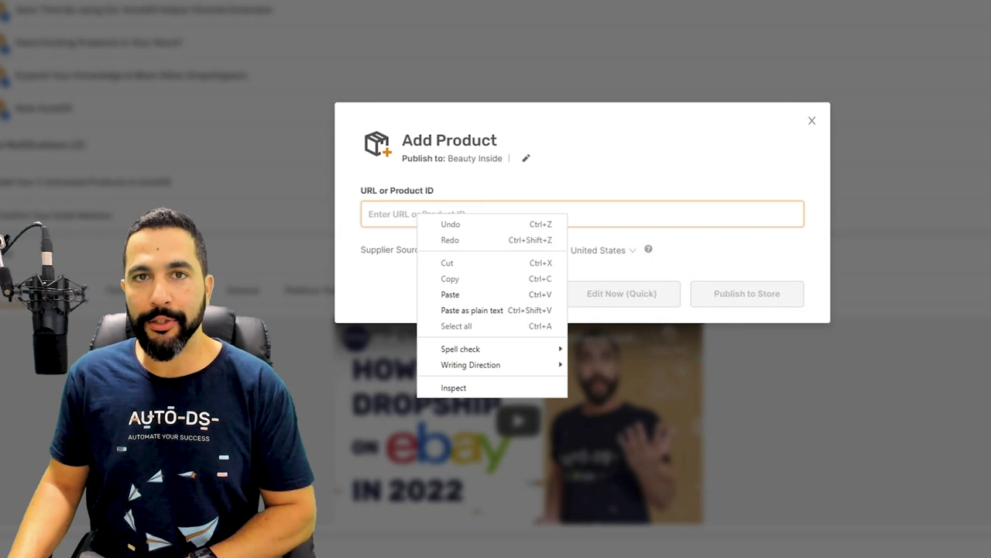
left_click(450, 294)
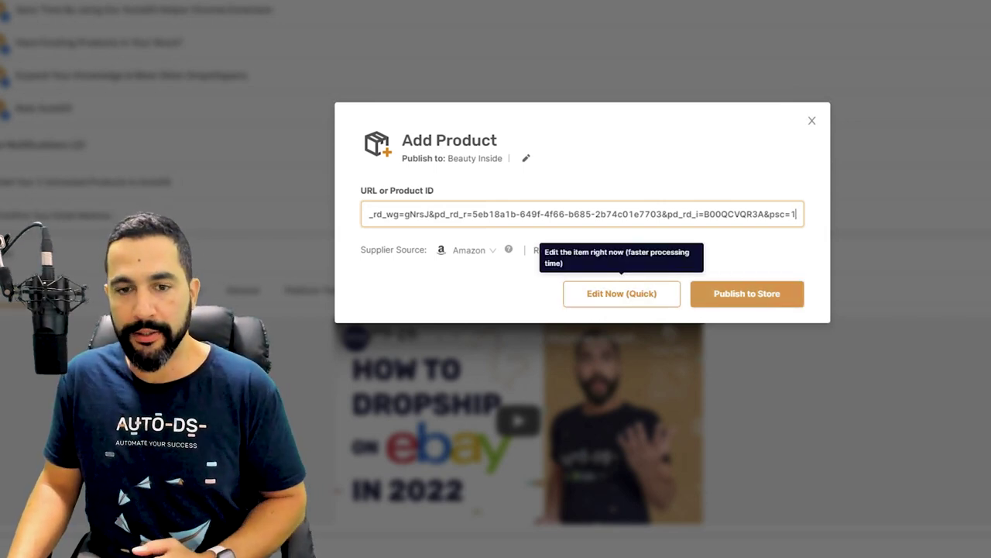
left_click(621, 293)
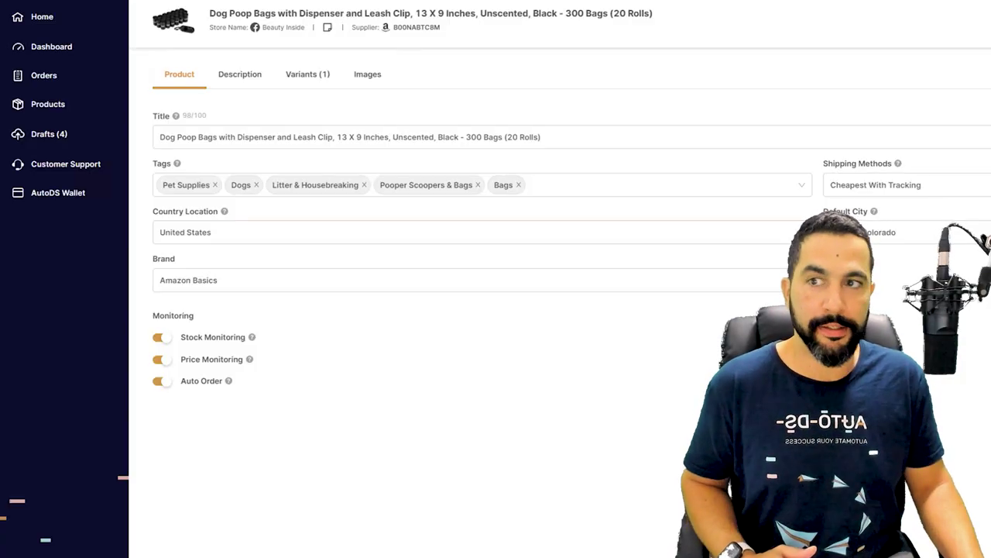
Review the dog poop bags draft's title, tags, description, variants and images
left_click(542, 137)
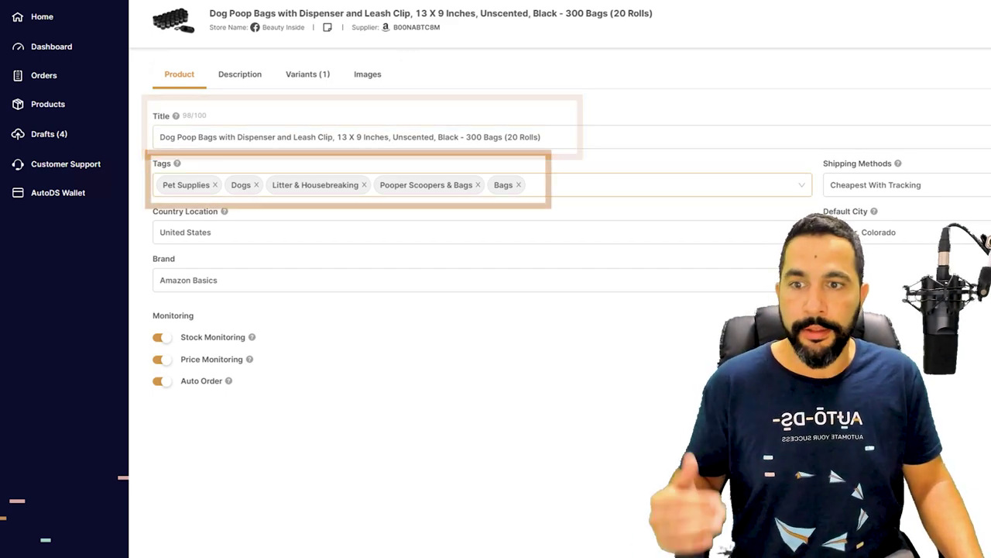
left_click(240, 73)
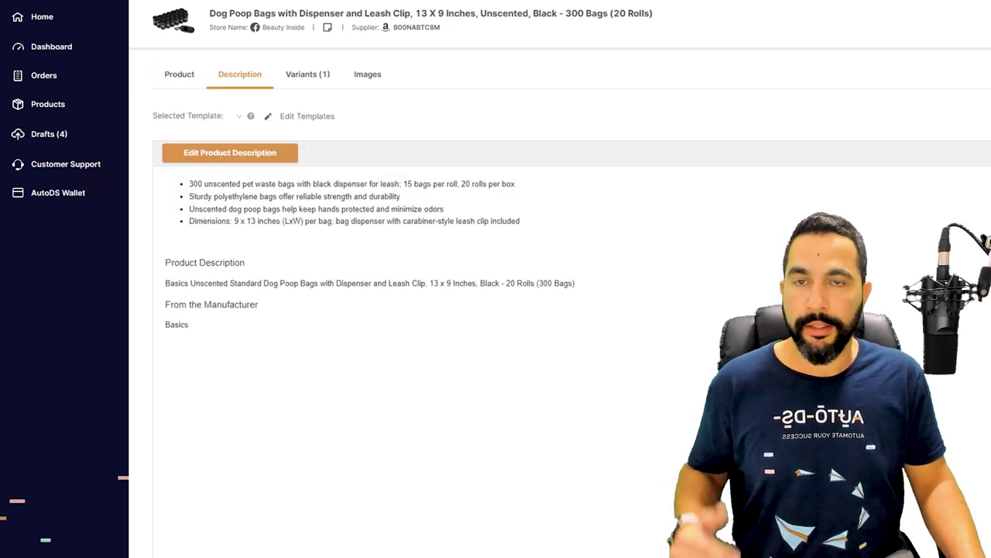
left_click(307, 73)
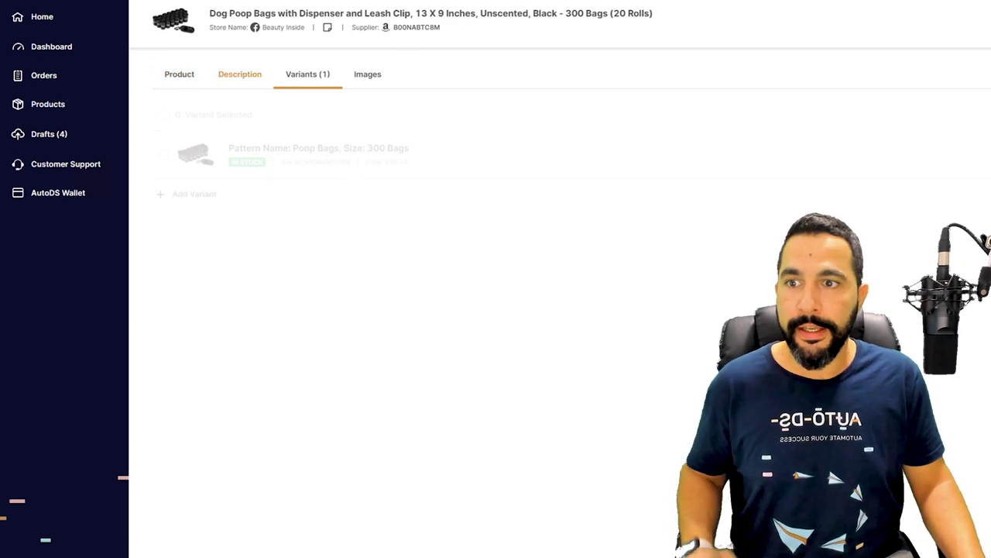
left_click(367, 73)
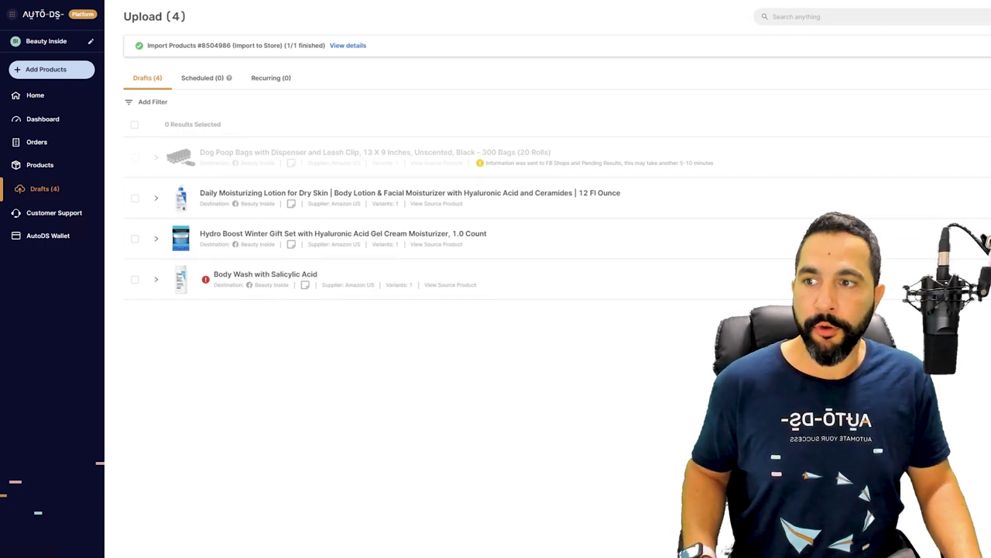
Open the store's products and set the sell price of the dog poop bags variant to $11.99
left_click(44, 166)
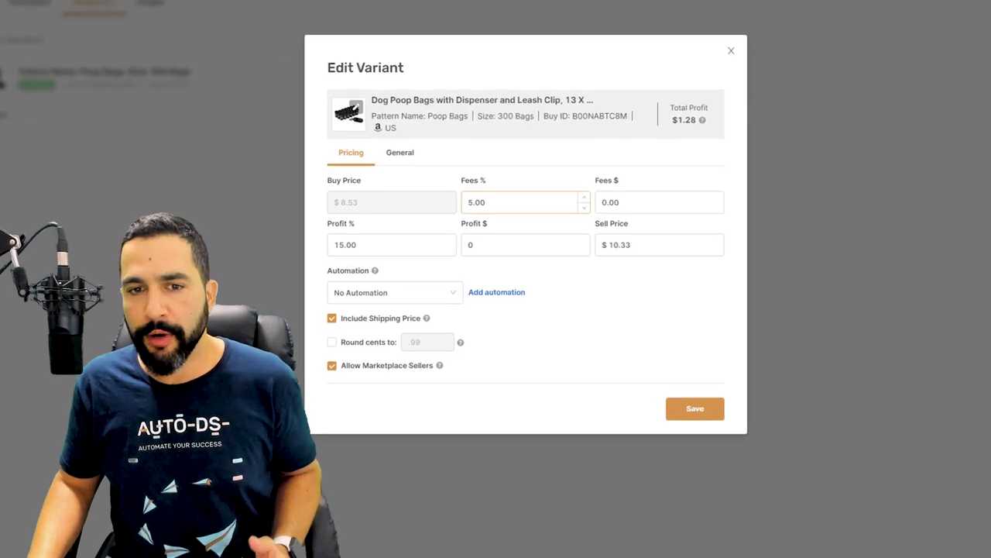
double_click(477, 202)
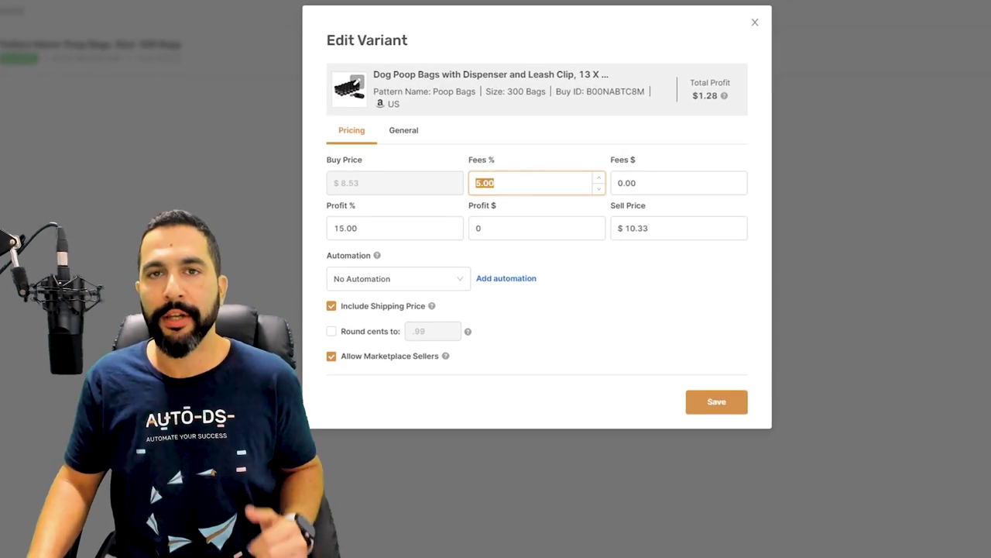
left_click(494, 183)
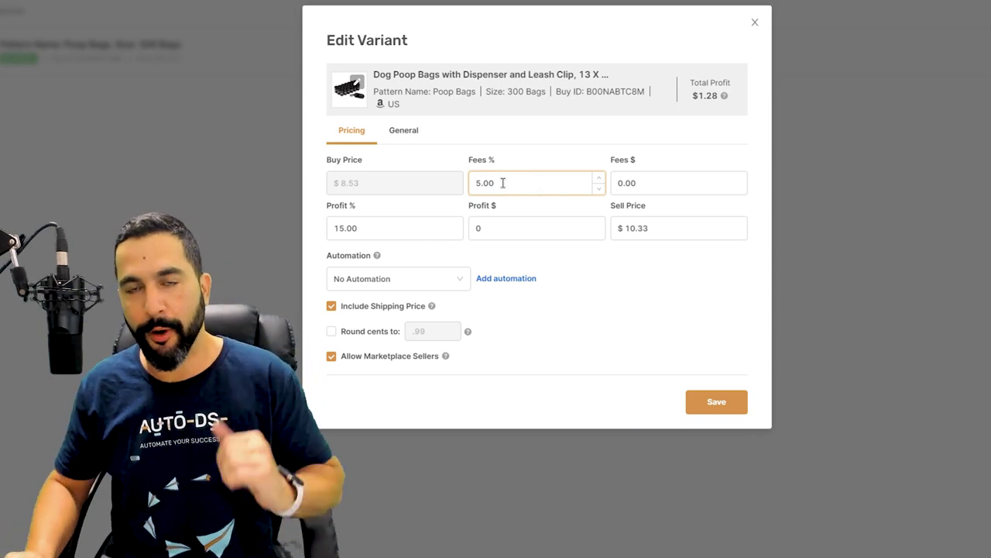
left_click(648, 228)
left_click_drag(648, 228, 616, 228)
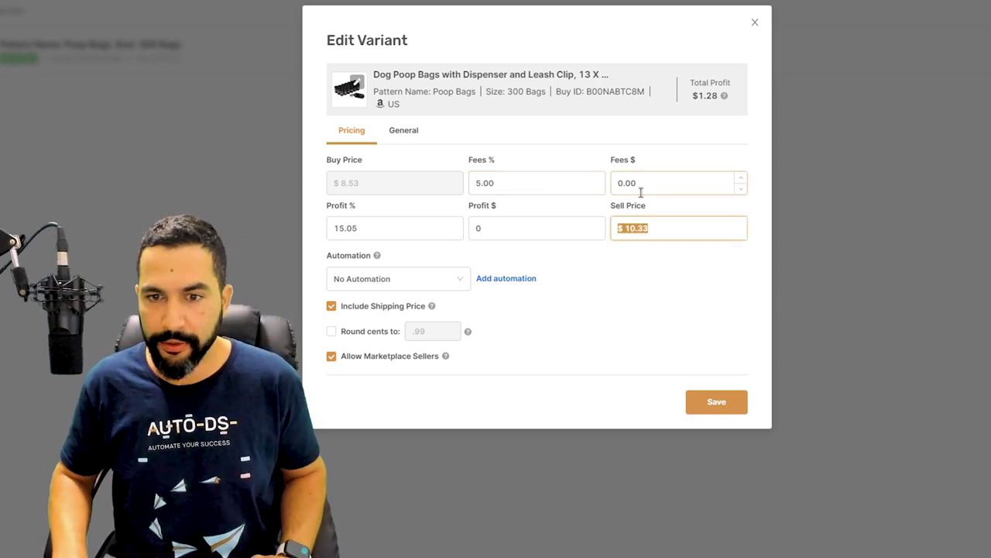
type("11.99")
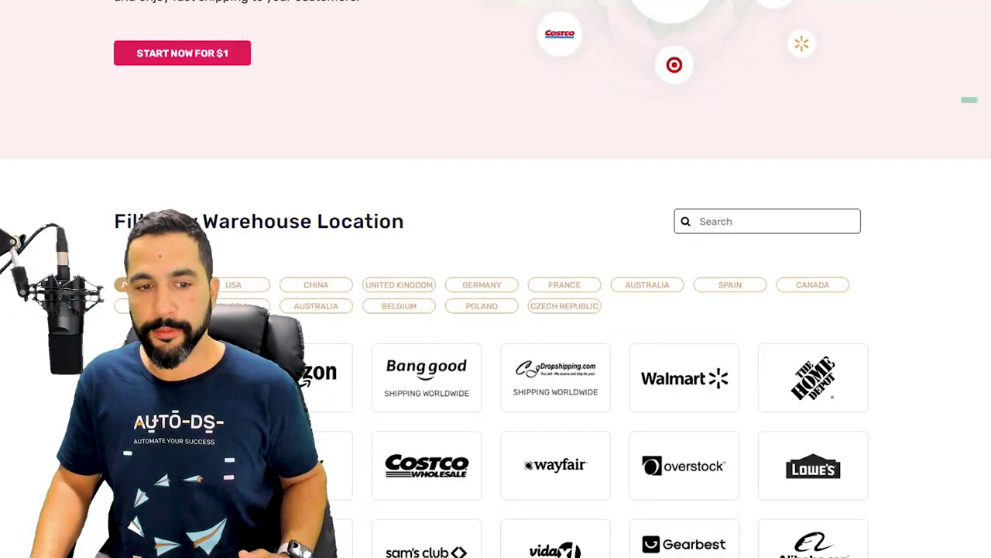
Look through the supported dropshipping suppliers on the AutoDS website
scroll(495, 279, "down", 2)
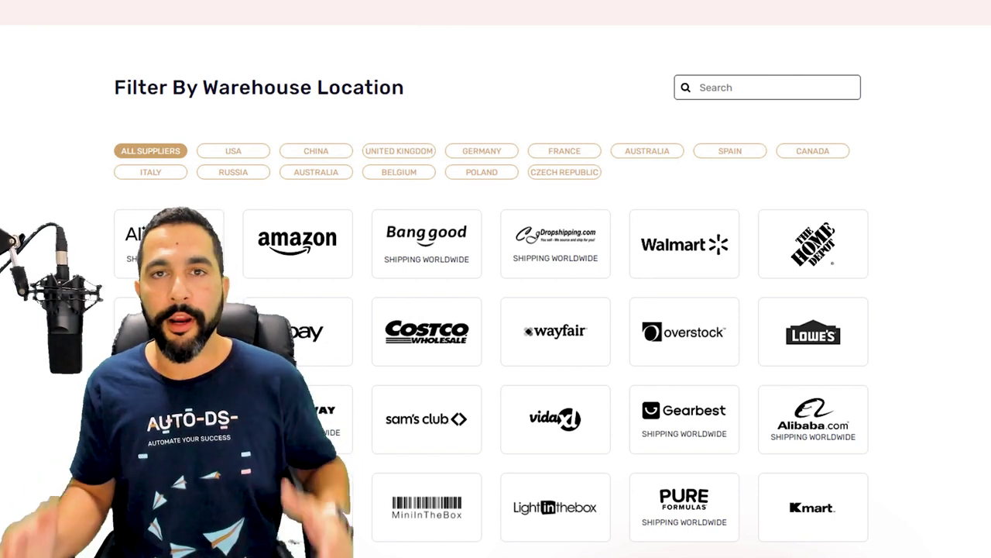
scroll(555, 333, "down", 2)
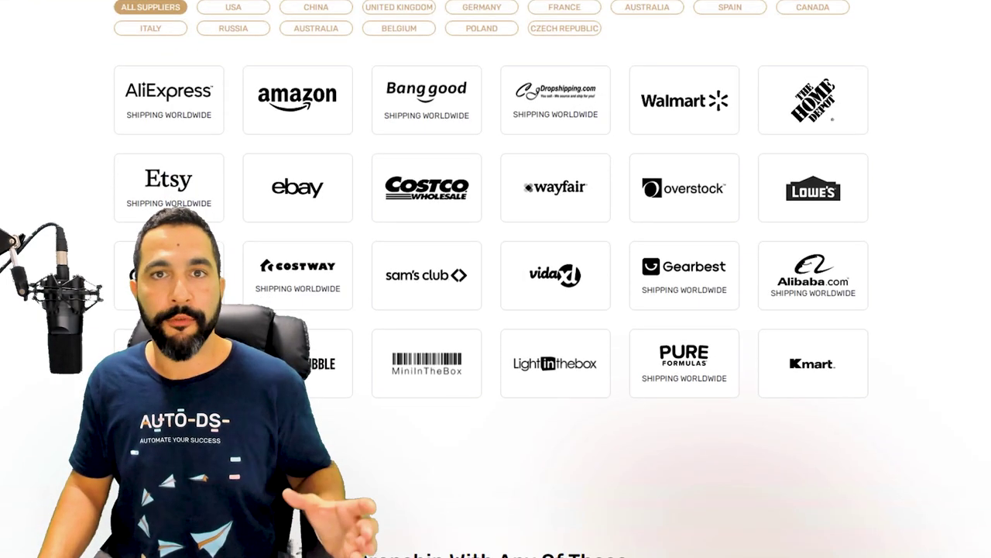
scroll(51, 158, "down", 1)
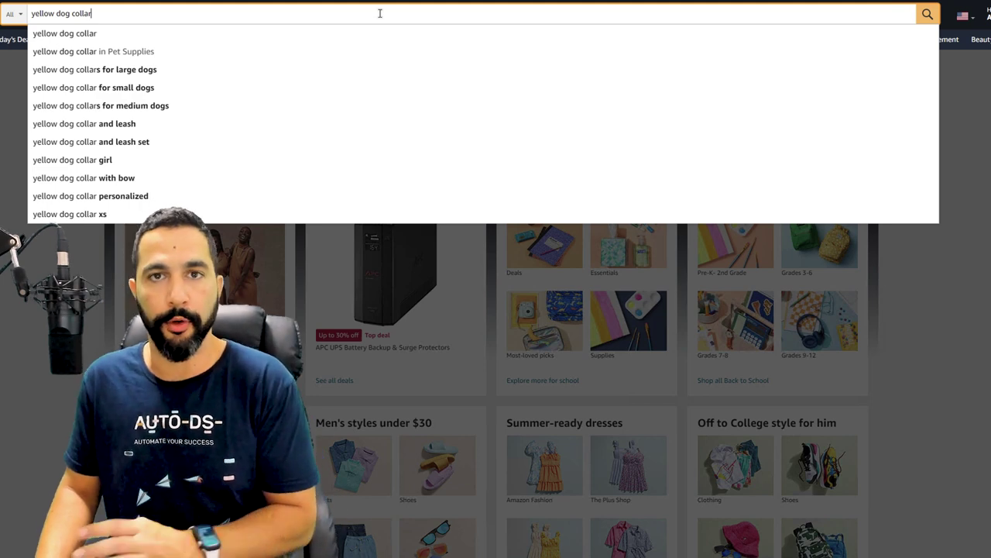
Search Amazon for "yellow dog collar" and look over the first results
key("Return")
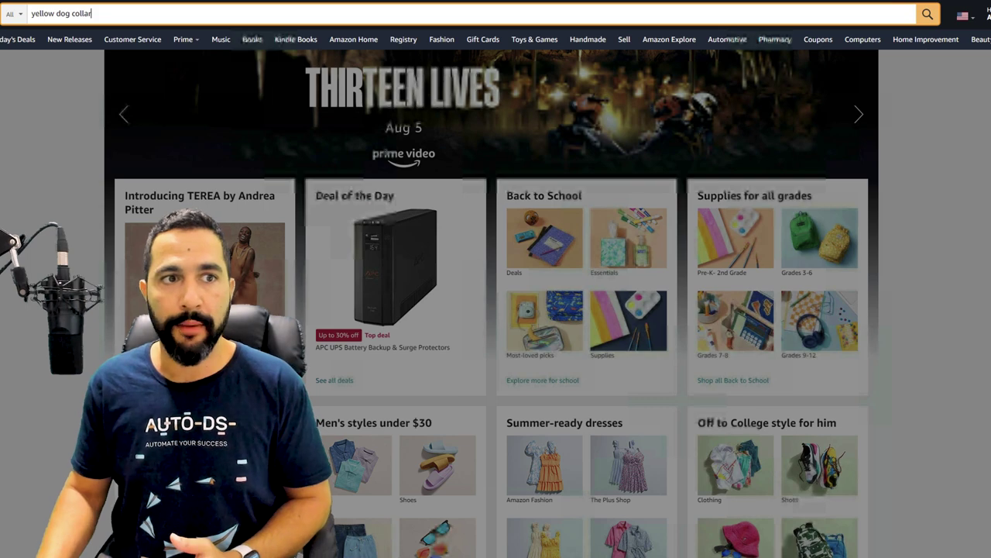
key("Return")
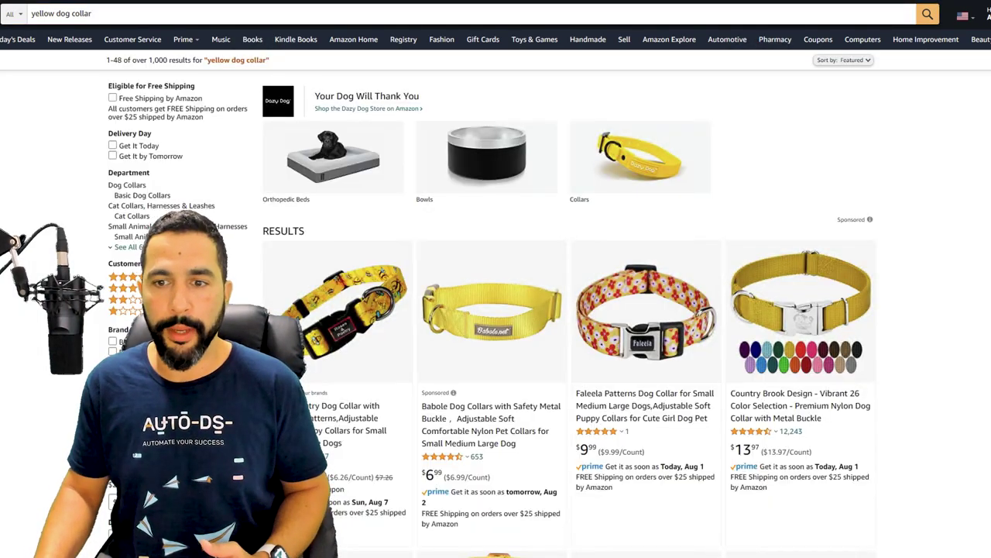
left_click(91, 13)
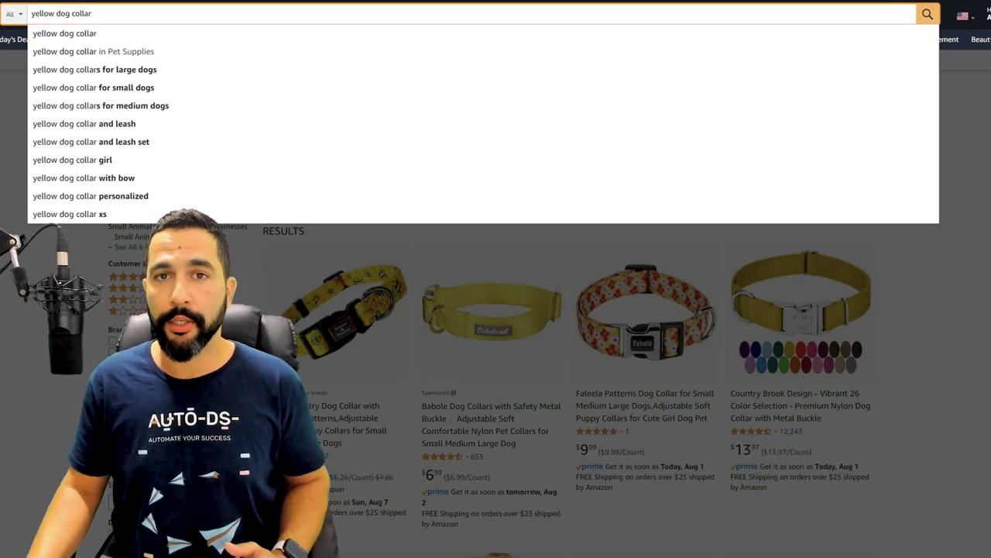
key("Return")
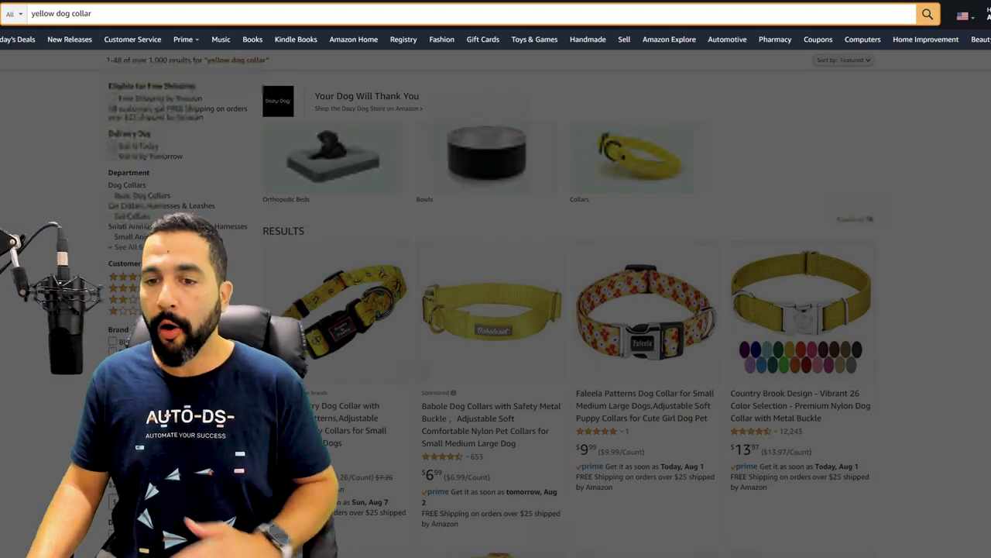
key("Escape")
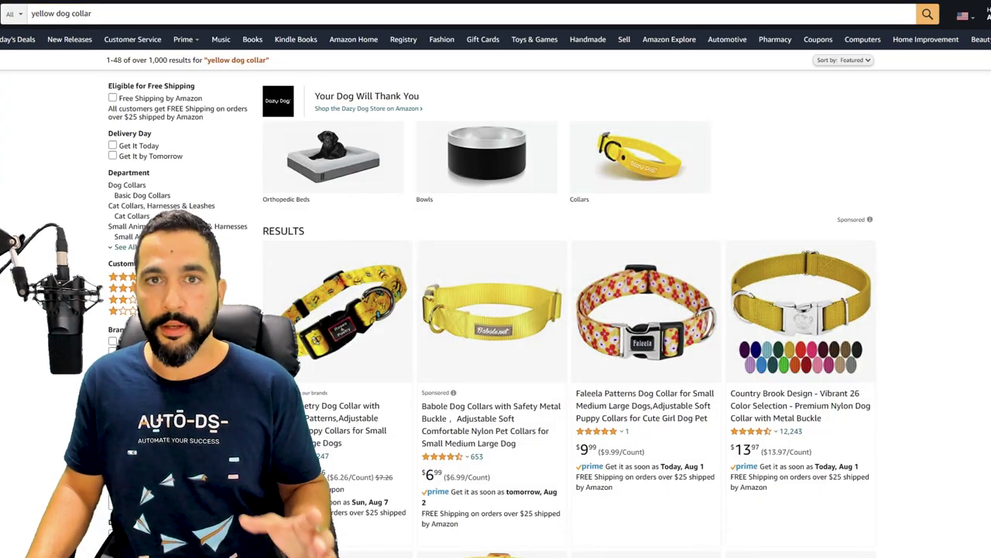
scroll(496, 279, "down", 3)
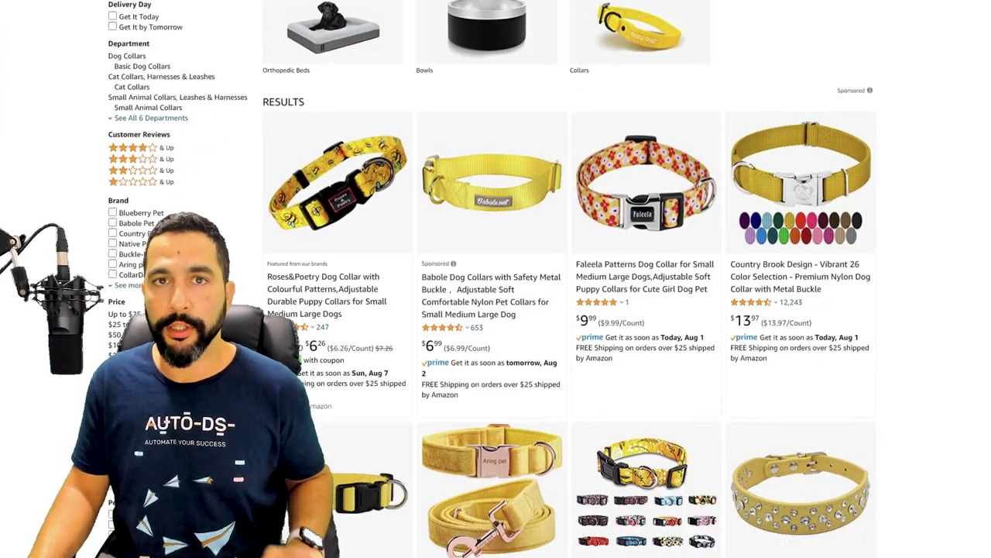
scroll(496, 279, "up", 3)
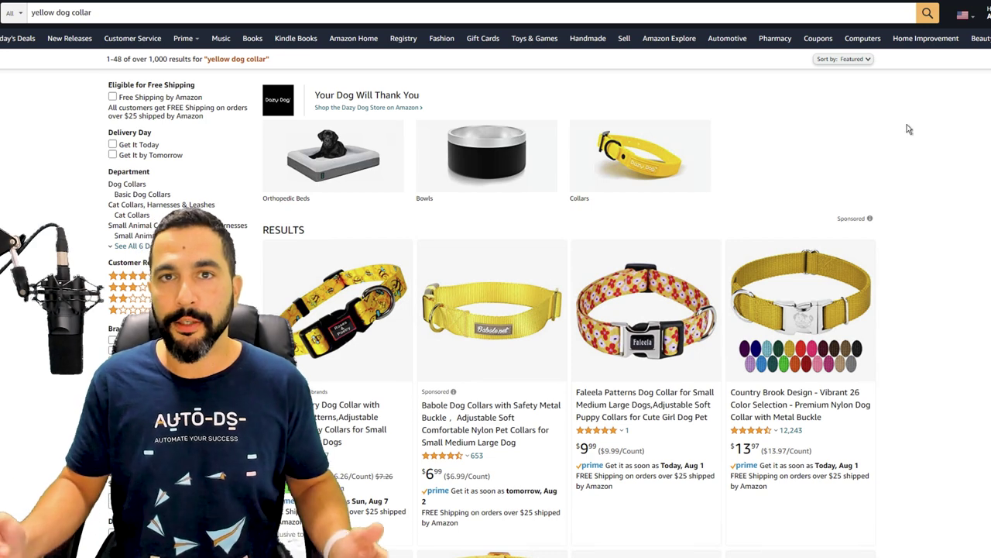
Search the web for "autods helper" and open the AutoDS - Dropshipping Helper page in the Chrome Web Store
key("ctrl+t")
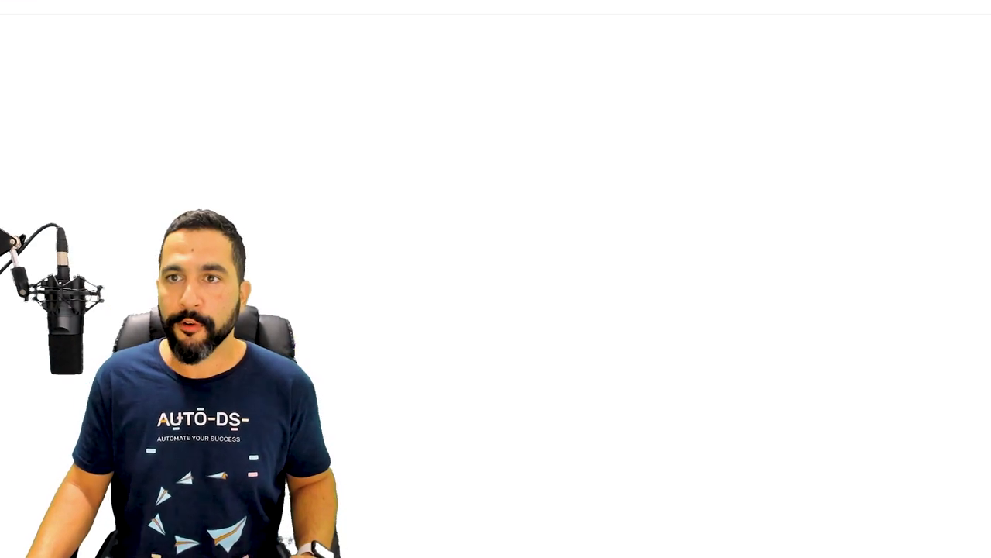
type("autods helper")
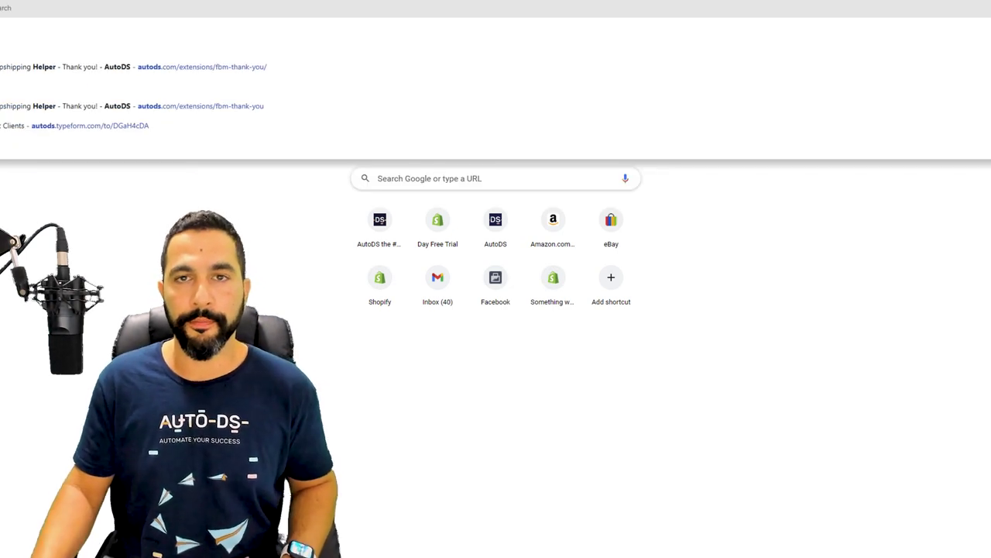
key("Return")
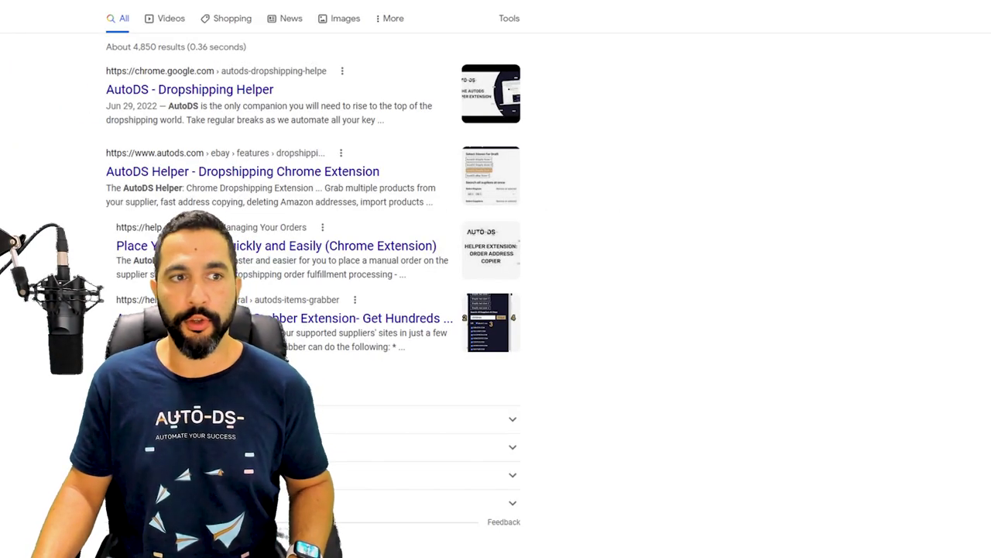
left_click(190, 89)
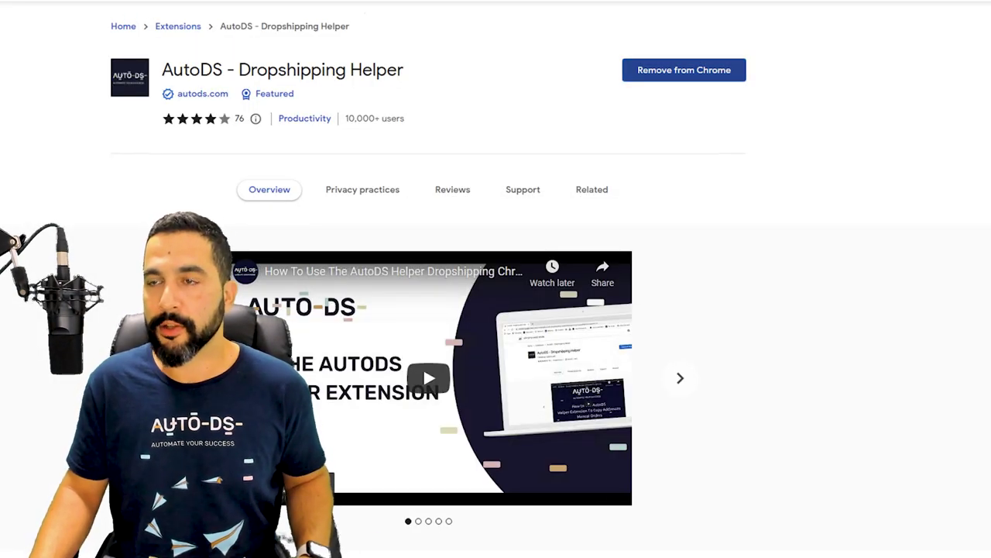
Pin the AutoDS - Dropshipping Helper extension to the browser and open it
left_click(910, 25)
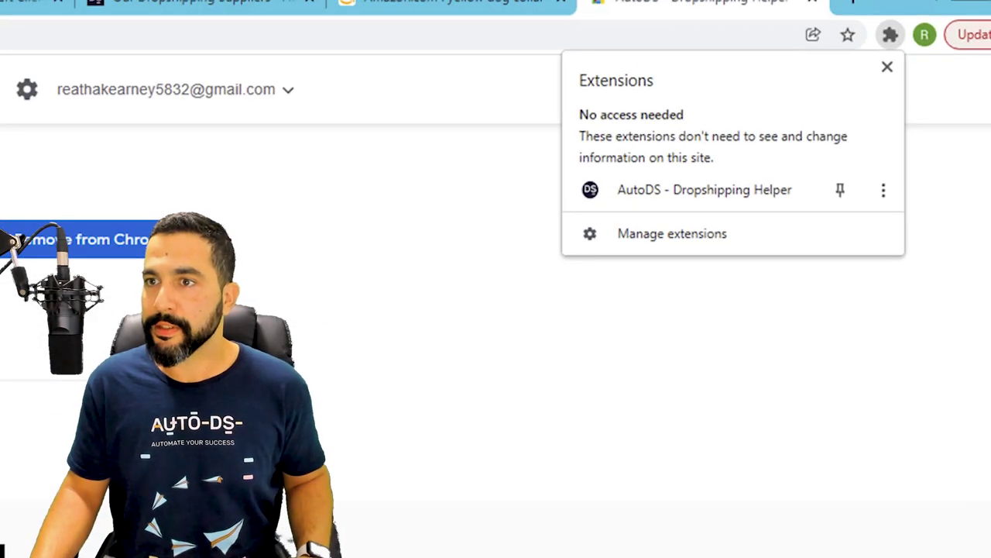
left_click(841, 190)
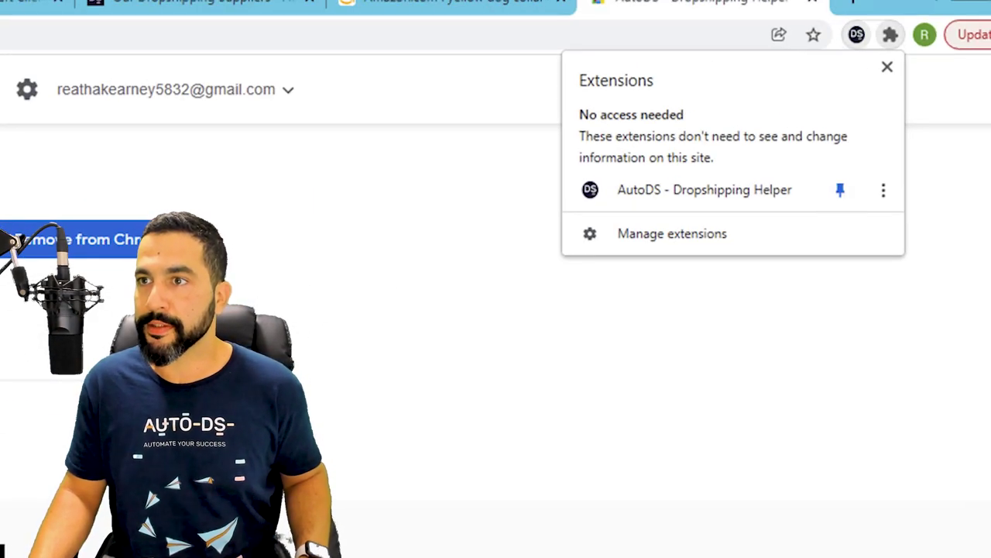
left_click(856, 34)
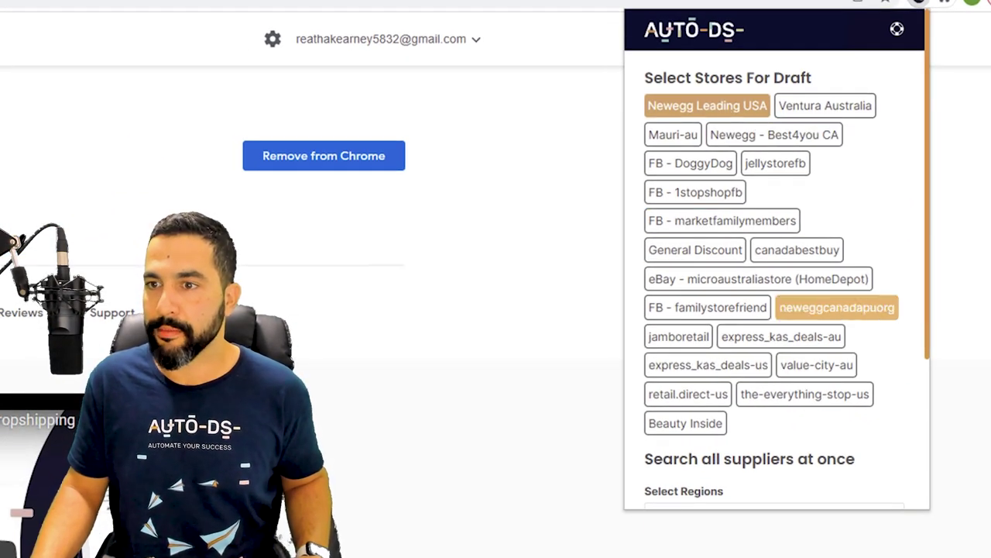
Deselect Newegg Leading USA and select Beauty Inside as the helper's store for drafts
scroll(781, 332, "down", 1)
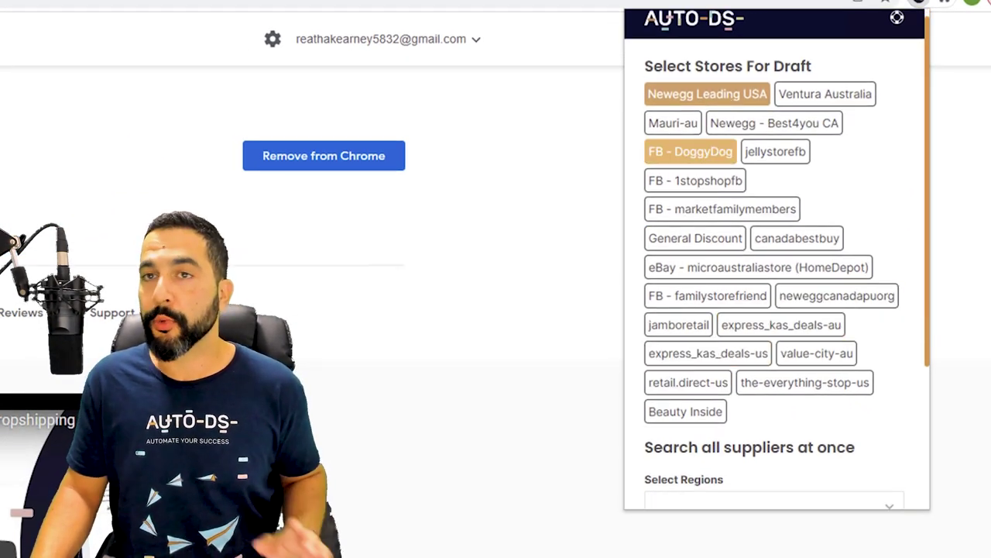
scroll(695, 180, "up", 1)
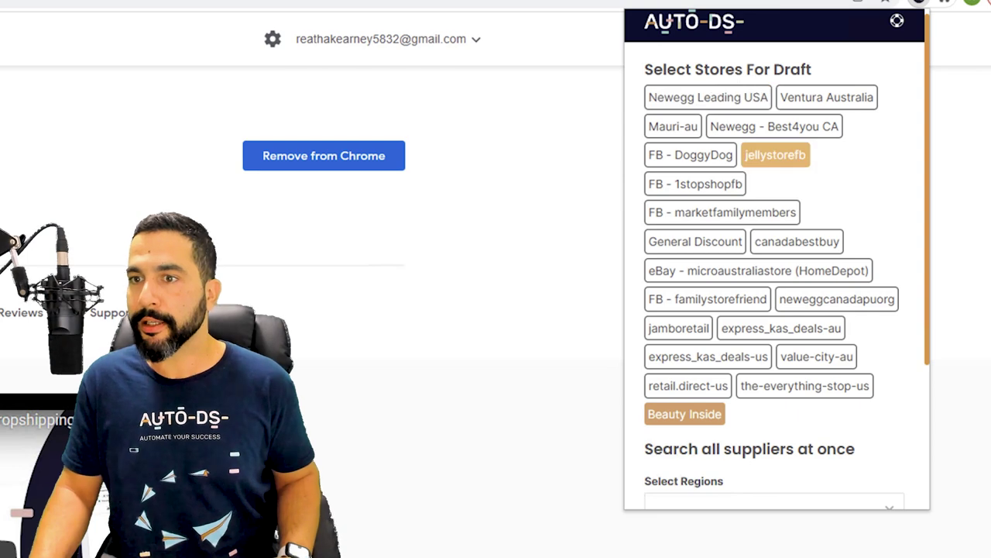
scroll(708, 357, "down", 3)
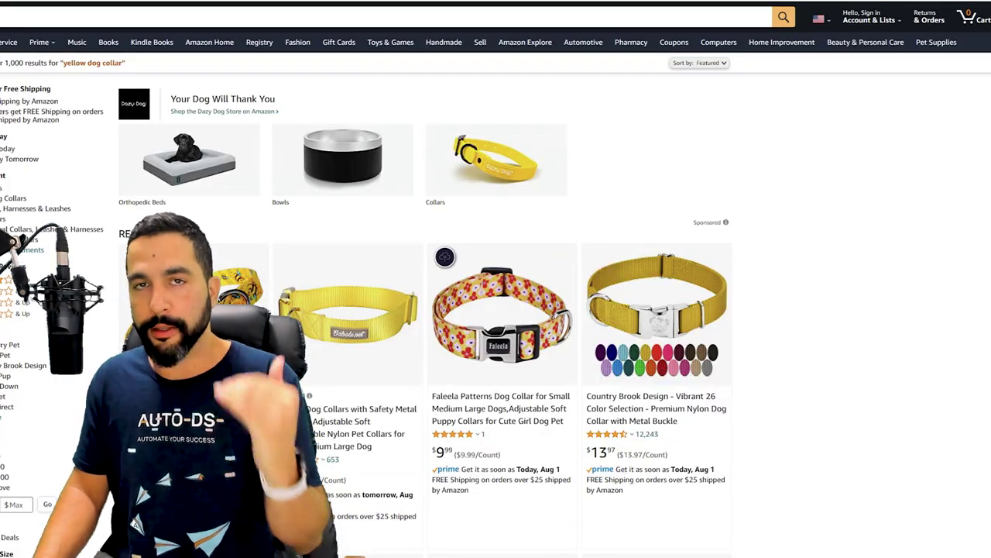
Extract the product IDs from Amazon's yellow dog collar results with the AutoDS helper and look through the listings
scroll(496, 309, "down", 1)
scroll(496, 309, "down", 2)
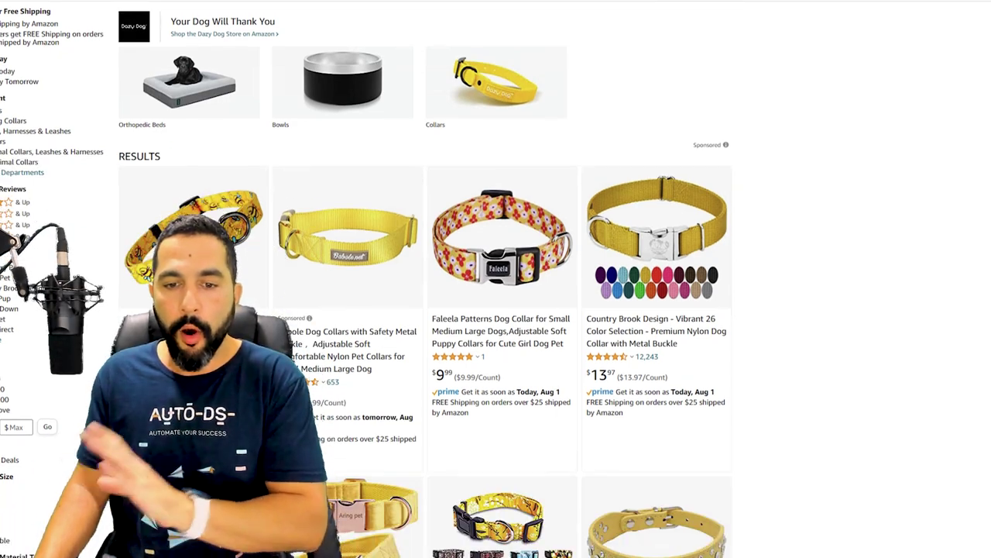
scroll(496, 309, "up", 1)
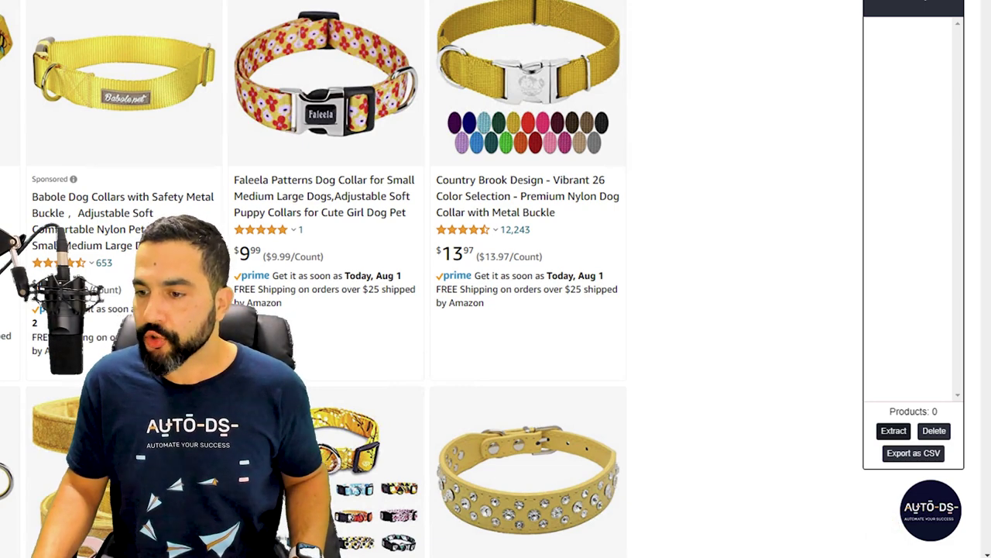
scroll(431, 275, "down", 1)
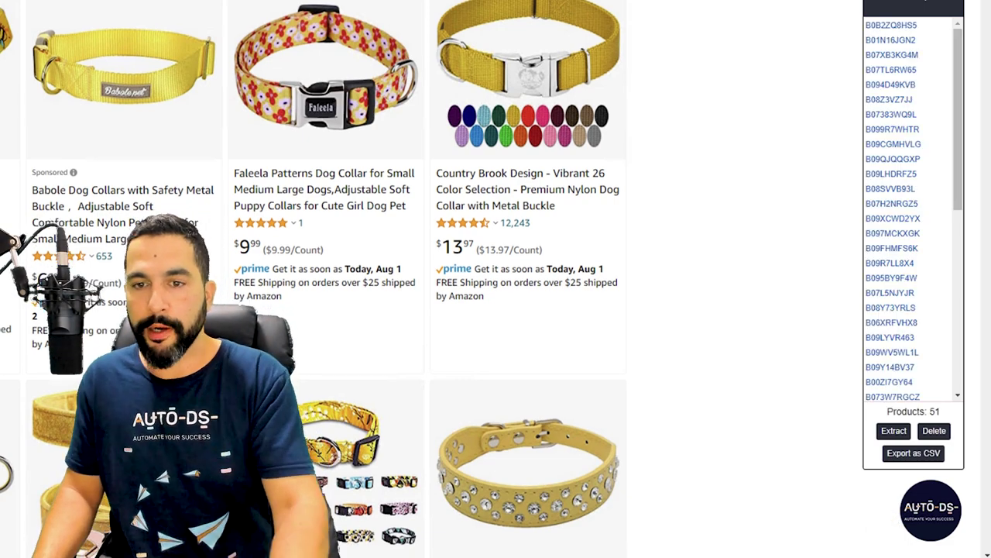
scroll(313, 276, "down", 5)
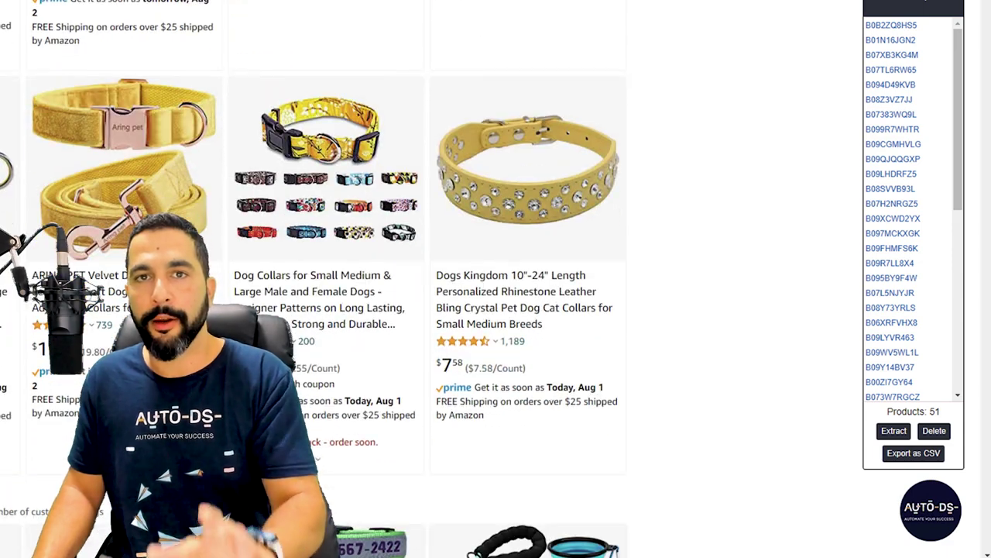
scroll(313, 276, "down", 3)
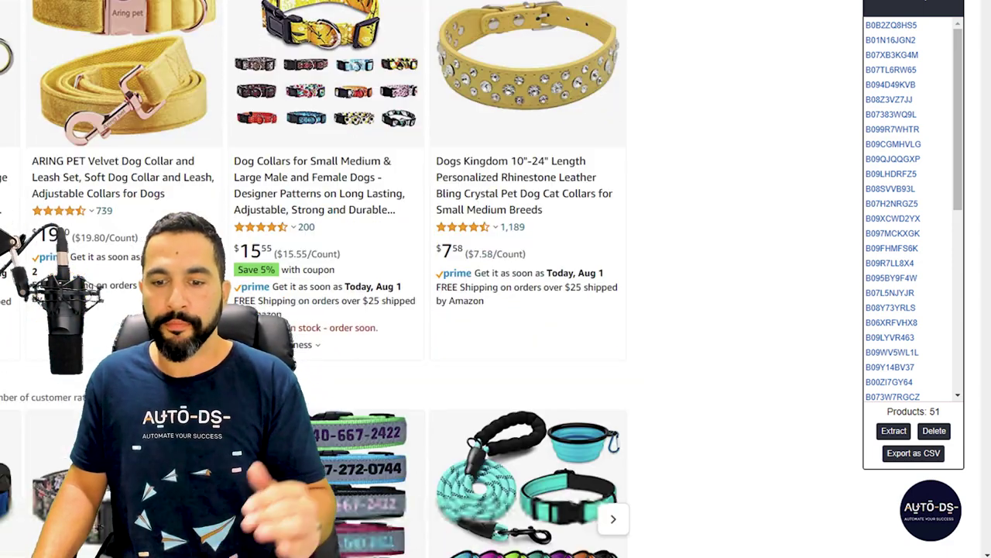
scroll(313, 276, "down", 4)
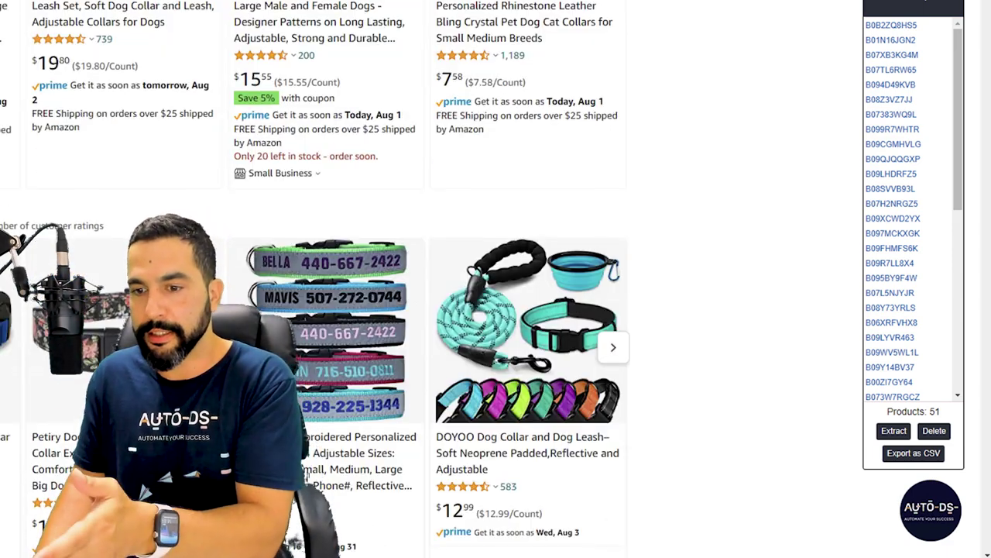
Look through the rest of the Amazon dog collar listings and export the extracted product IDs as a CSV file
scroll(313, 276, "down", 3)
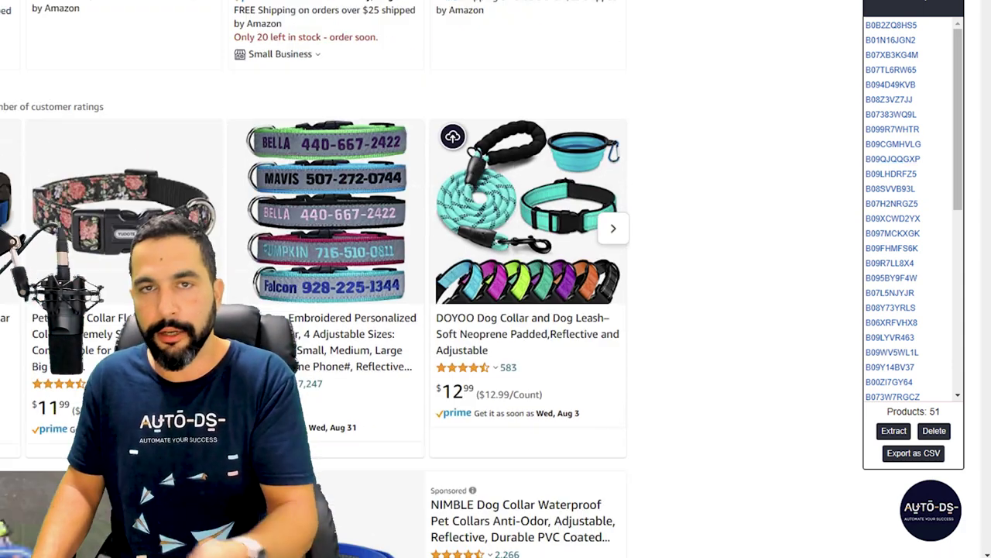
scroll(313, 276, "down", 2)
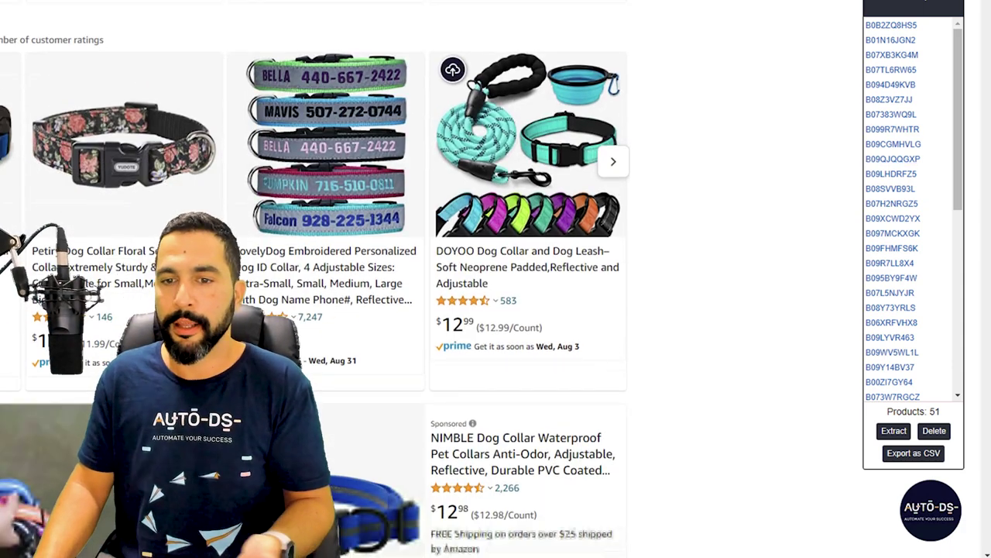
scroll(313, 276, "down", 2)
scroll(313, 275, "down", 4)
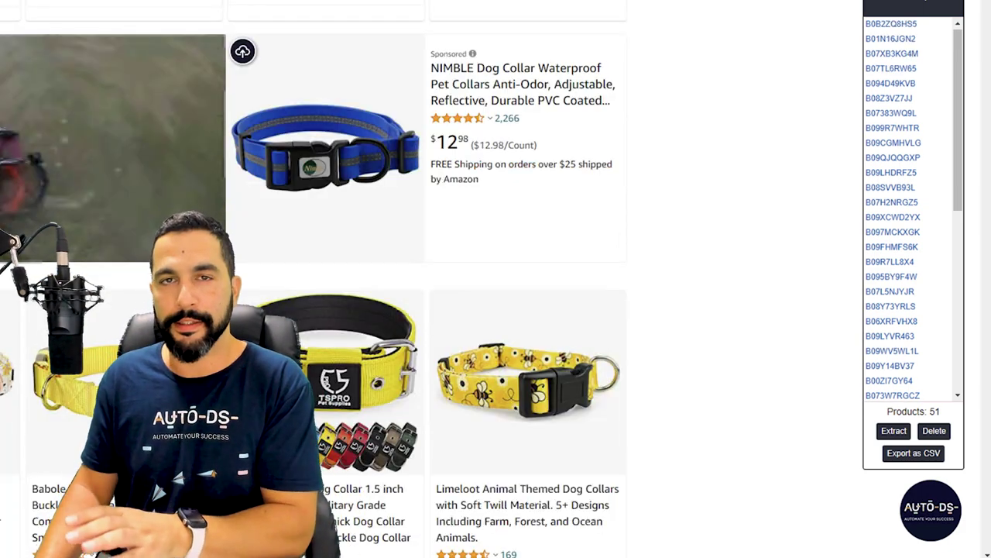
scroll(603, 246, "down", 5)
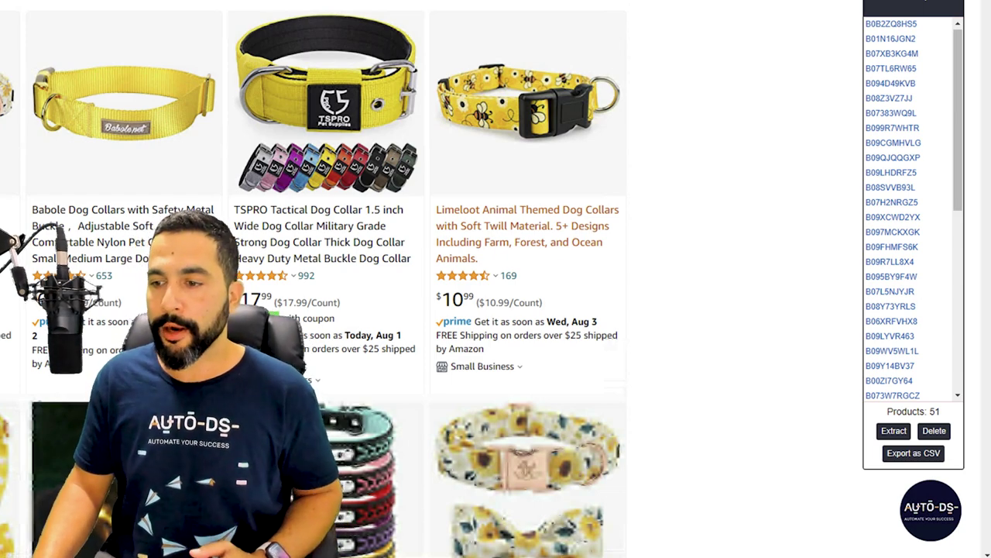
scroll(313, 279, "down", 5)
scroll(313, 279, "down", 2)
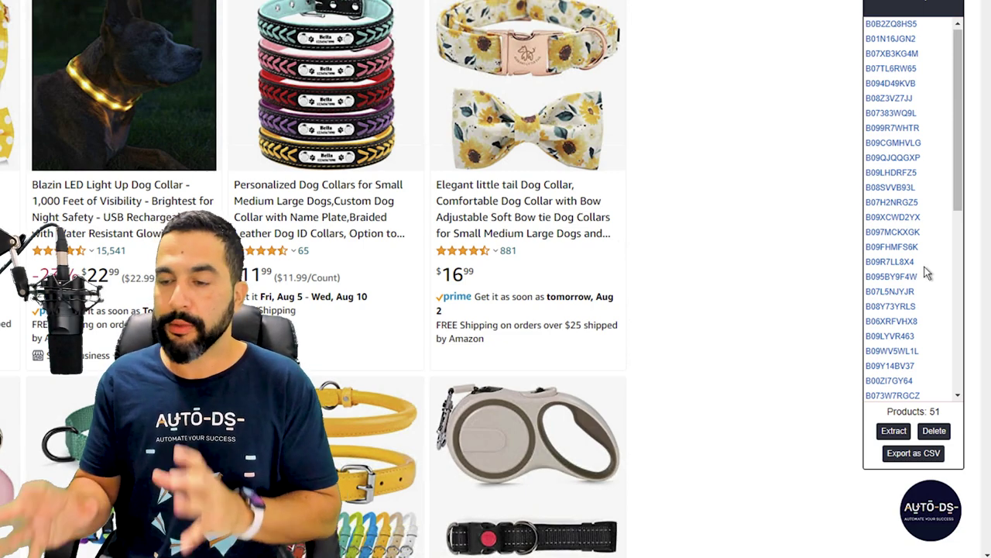
left_click(912, 454)
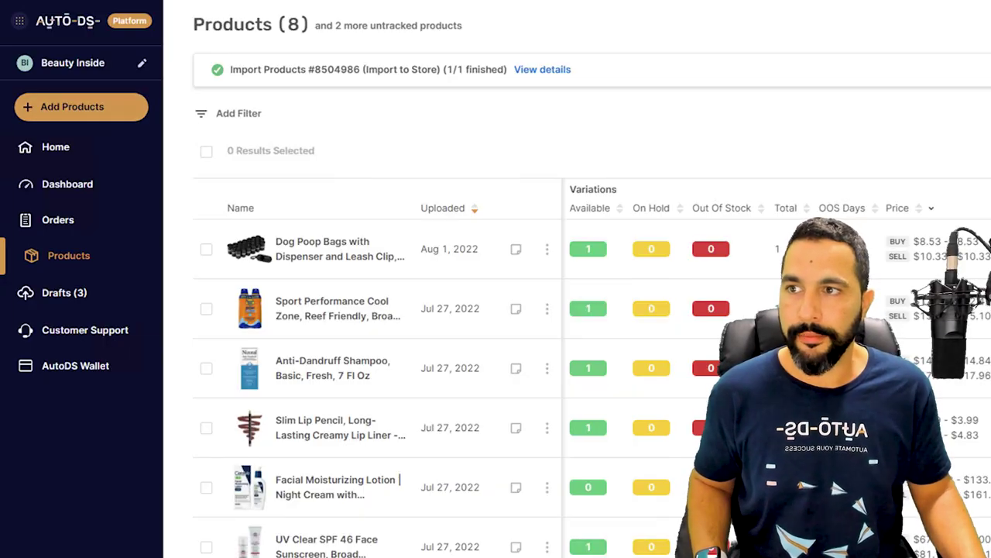
Open the AutoDS import for multiple products and enter the sample IDs FBAOFHA4874A and FISNSPVUSNSPF on separate lines
left_click(80, 107)
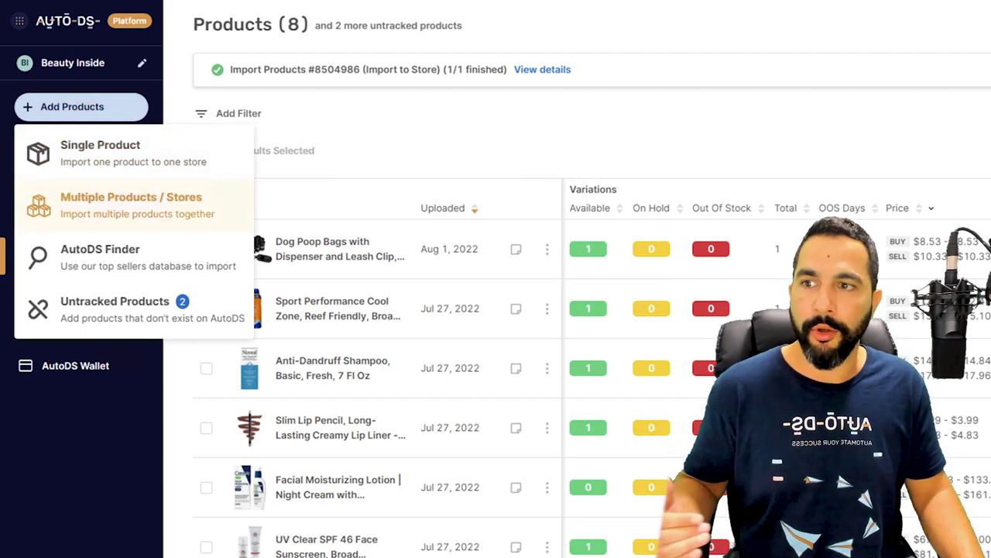
left_click(131, 204)
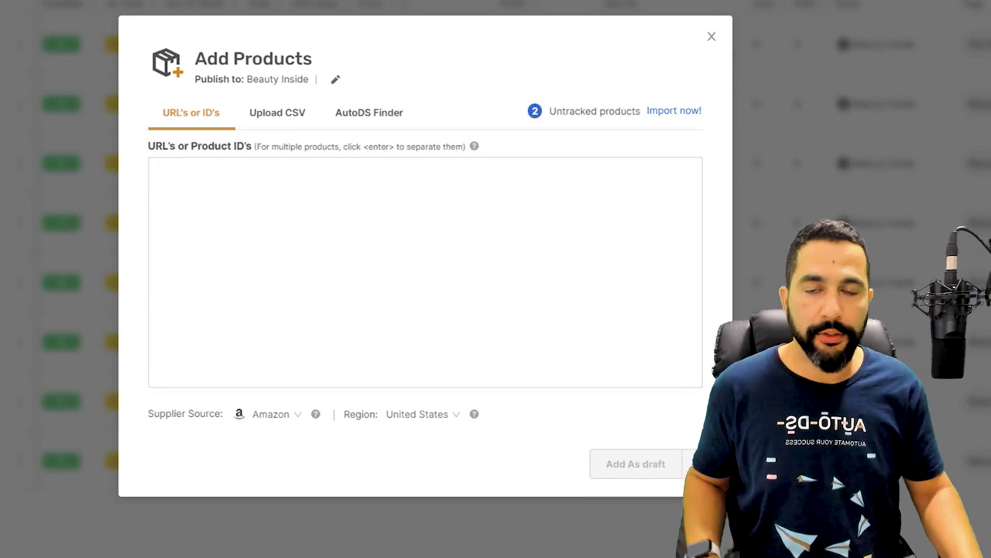
left_click(247, 209)
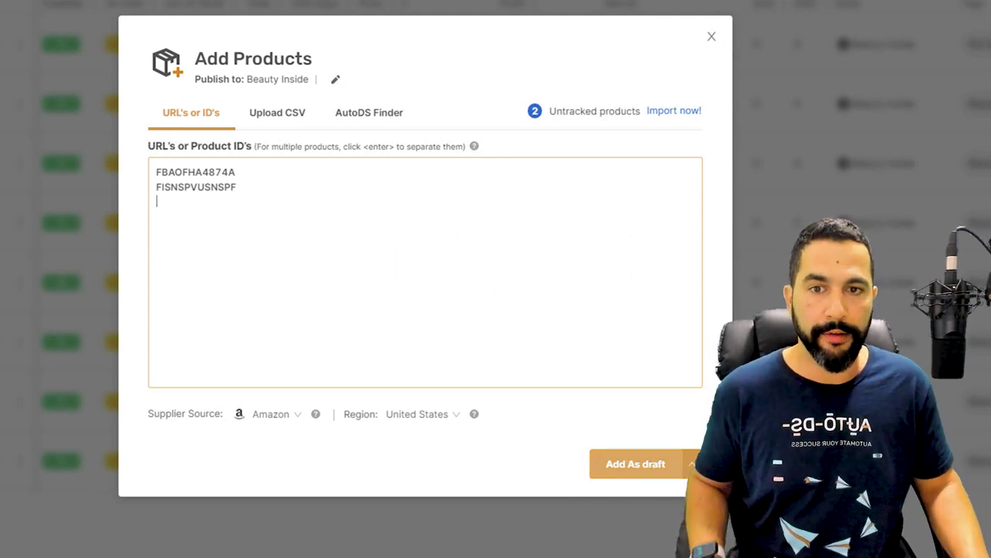
Upload Amazon US Export.csv from the Downloads folder as the product list and add its products as drafts
left_click(282, 115)
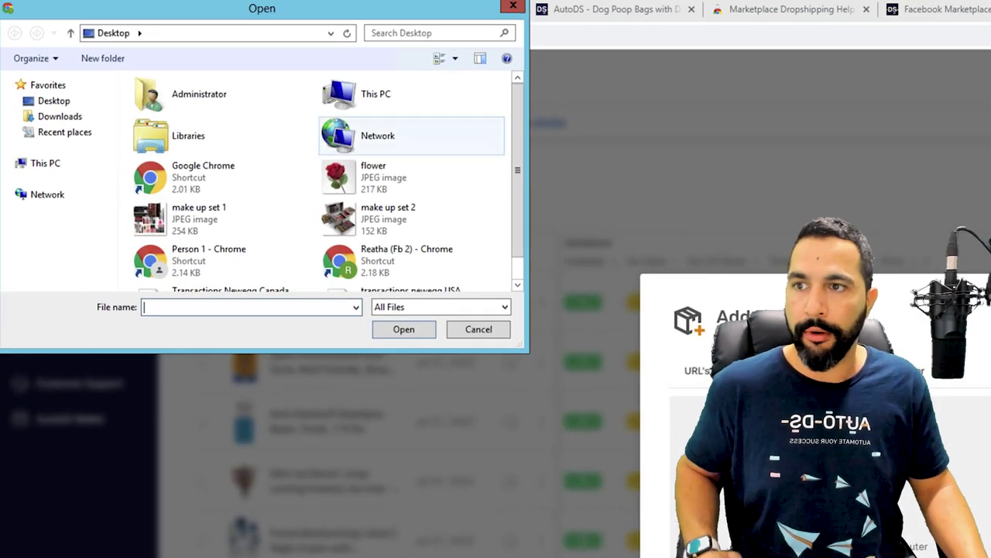
left_click(60, 116)
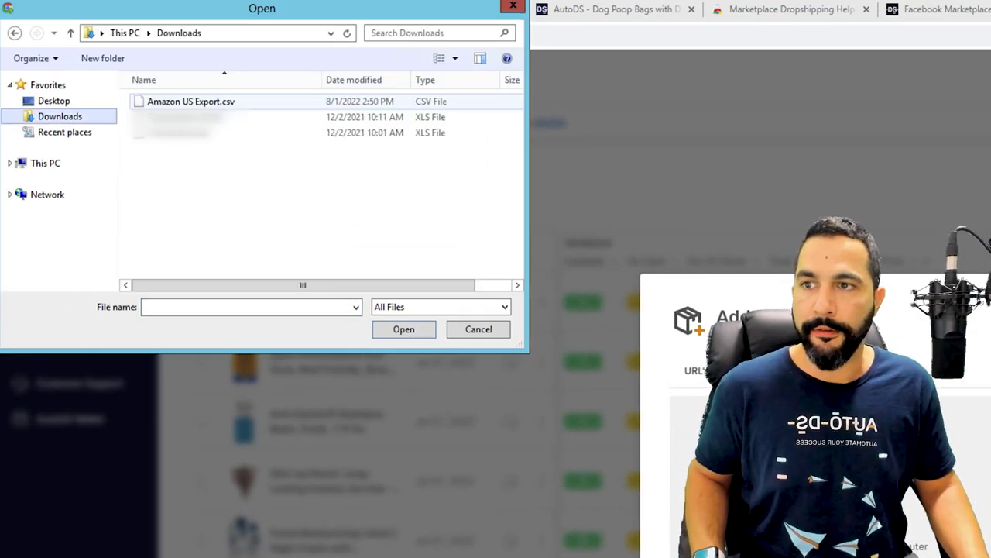
left_click(190, 101)
key("Return")
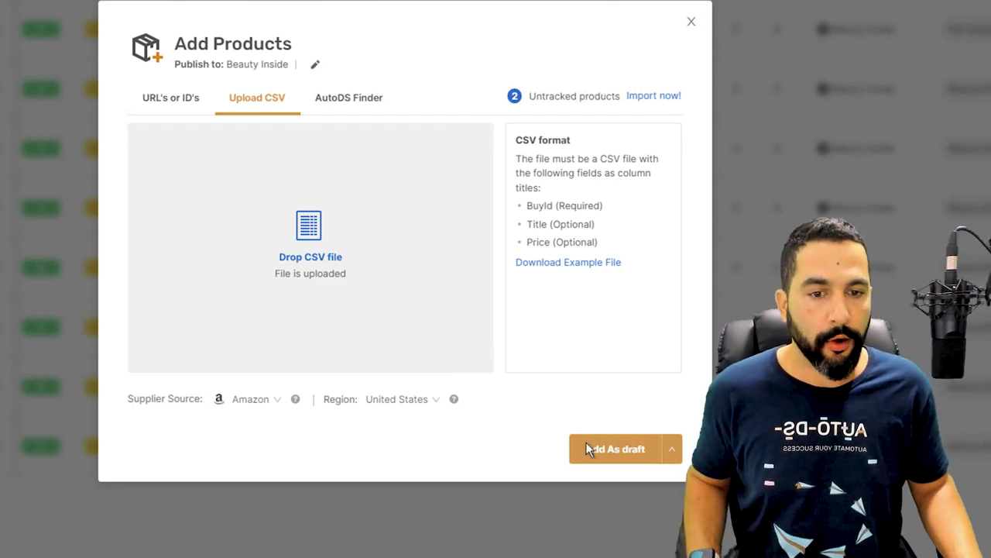
left_click(615, 449)
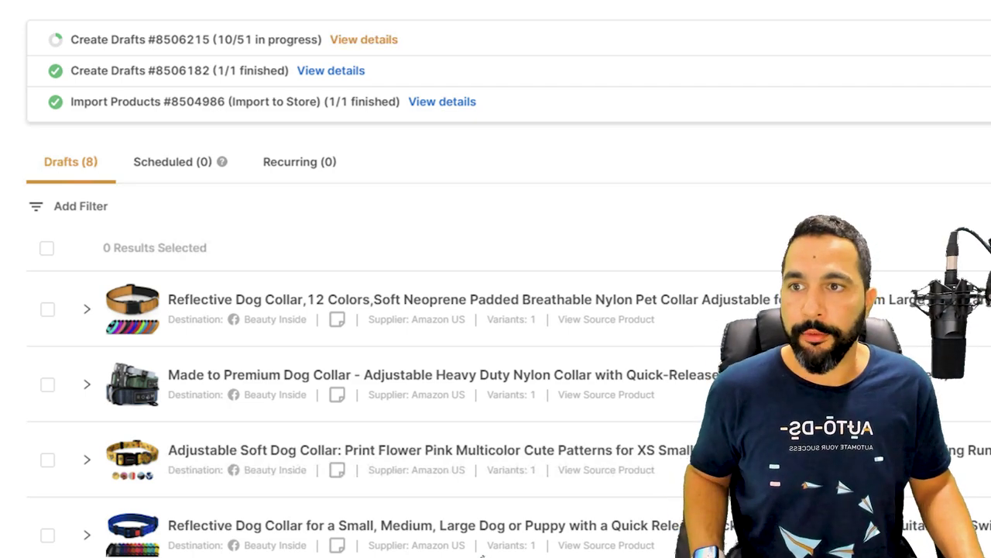
Open the details of the draft creation job in progress and read the first product's full status message
left_click(364, 39)
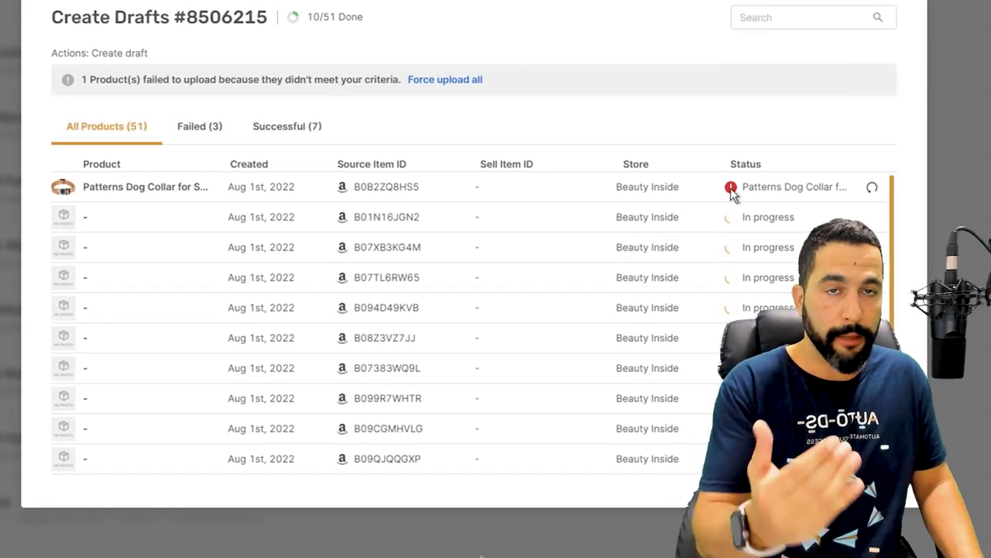
mouse_move(763, 193)
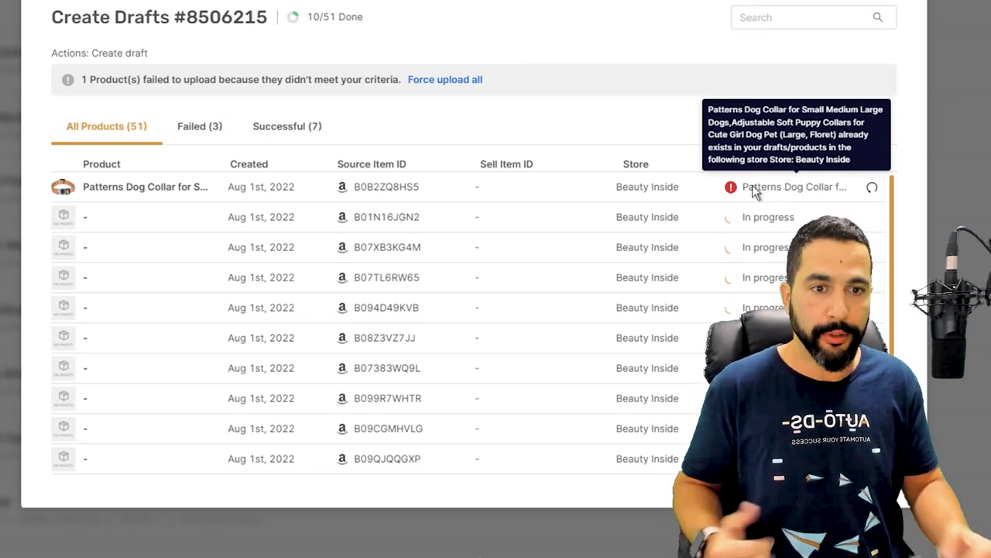
Refresh the Beauty Inside drafts list and look through the imported dog collar drafts
scroll(648, 256, "down", 3)
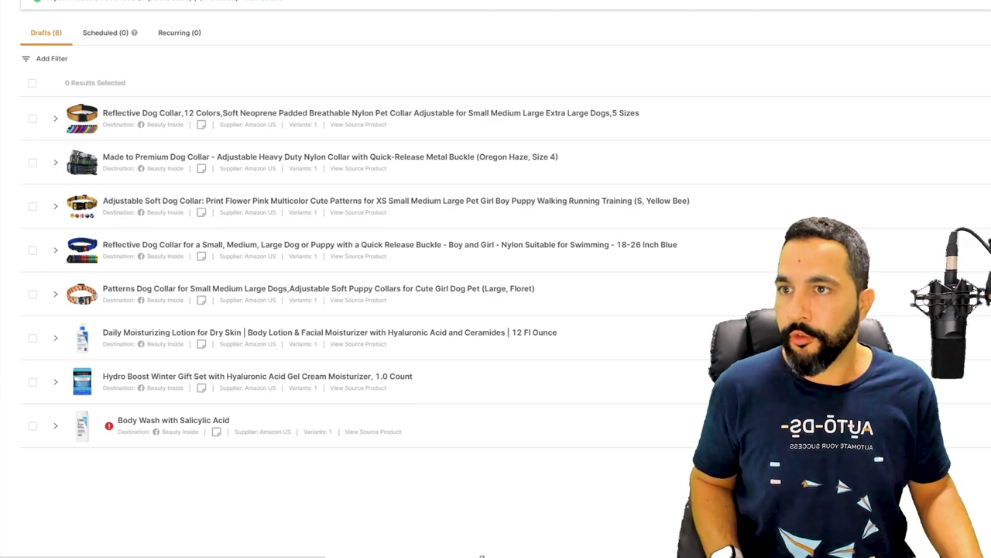
key("F5")
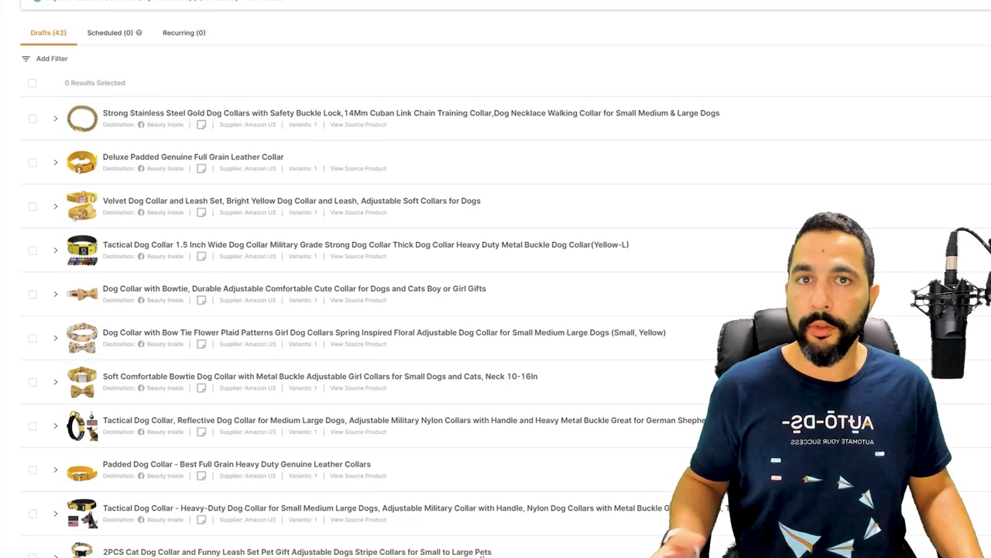
scroll(457, 132, "down", 2)
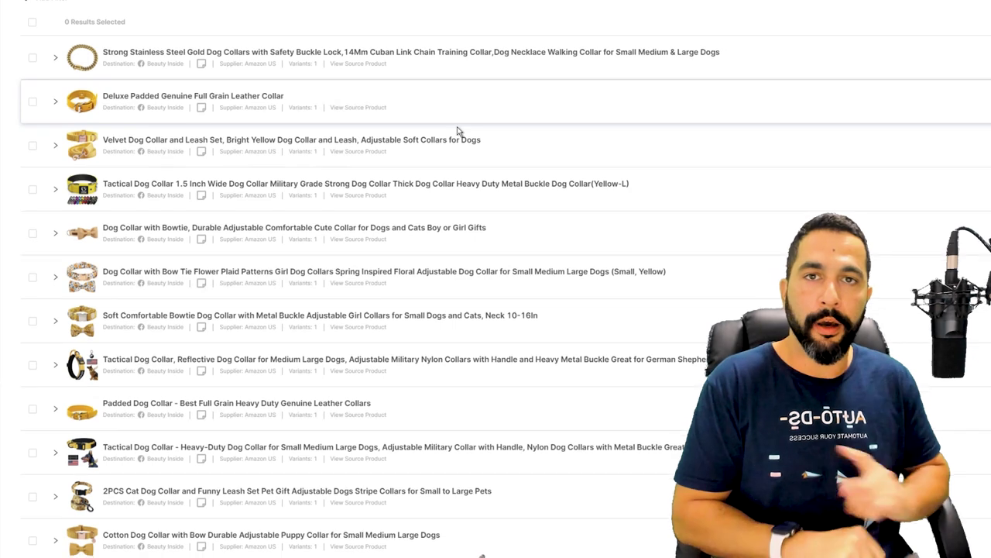
scroll(482, 556, "down", 2)
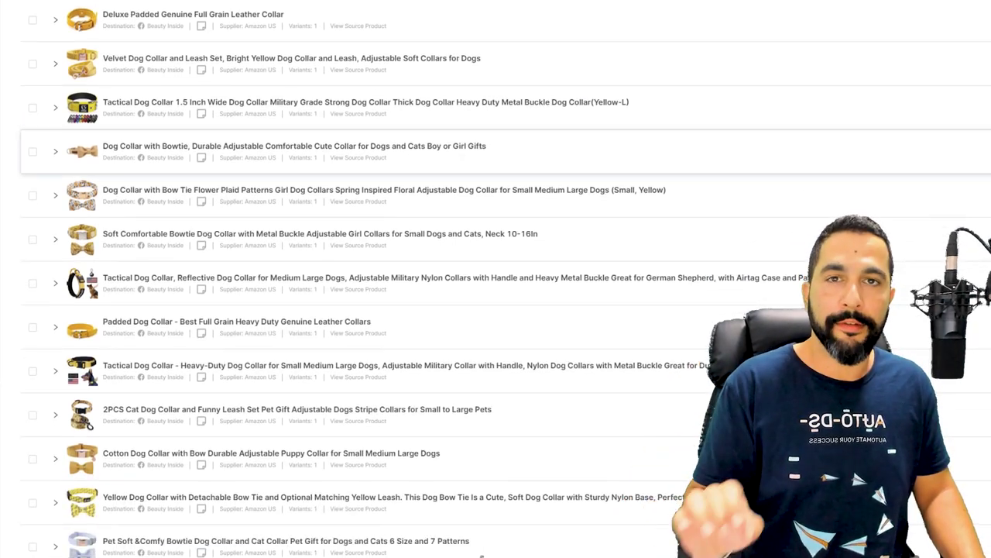
scroll(481, 555, "up", 1)
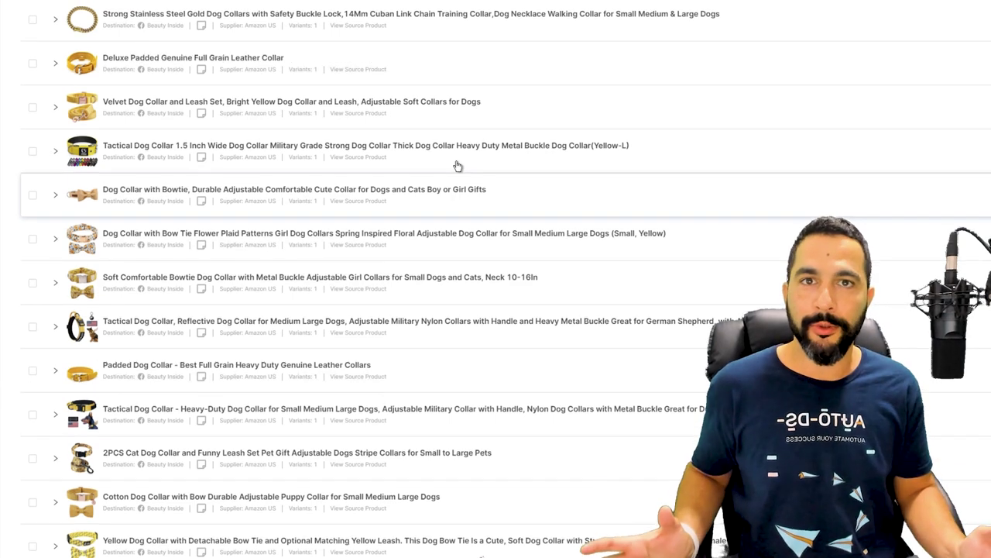